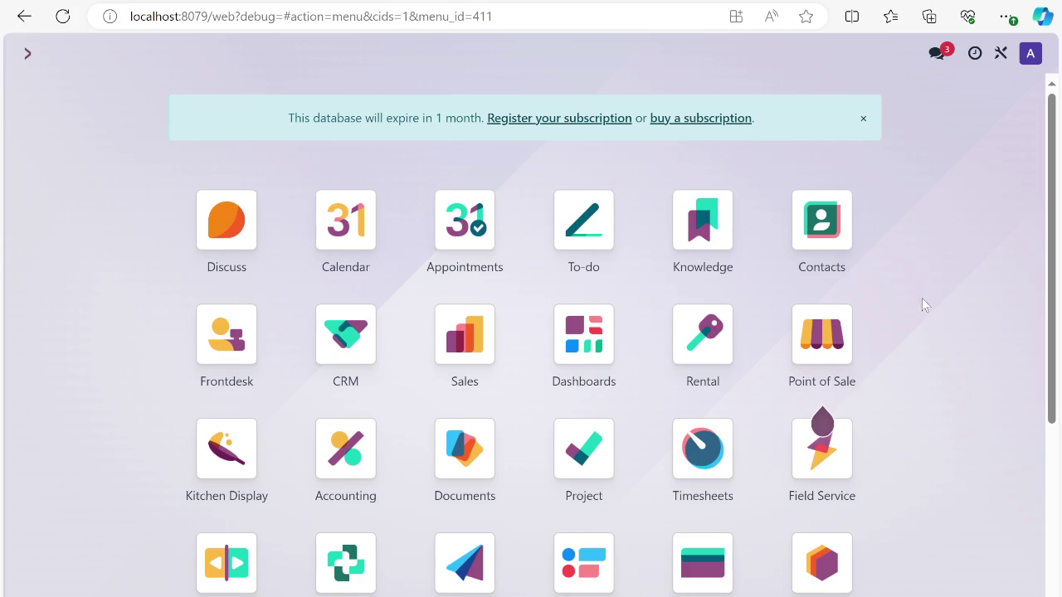
Dismiss the database expiry notice and open the AGRIC SUPPLIER purchase order in the Purchase app.
click(864, 119)
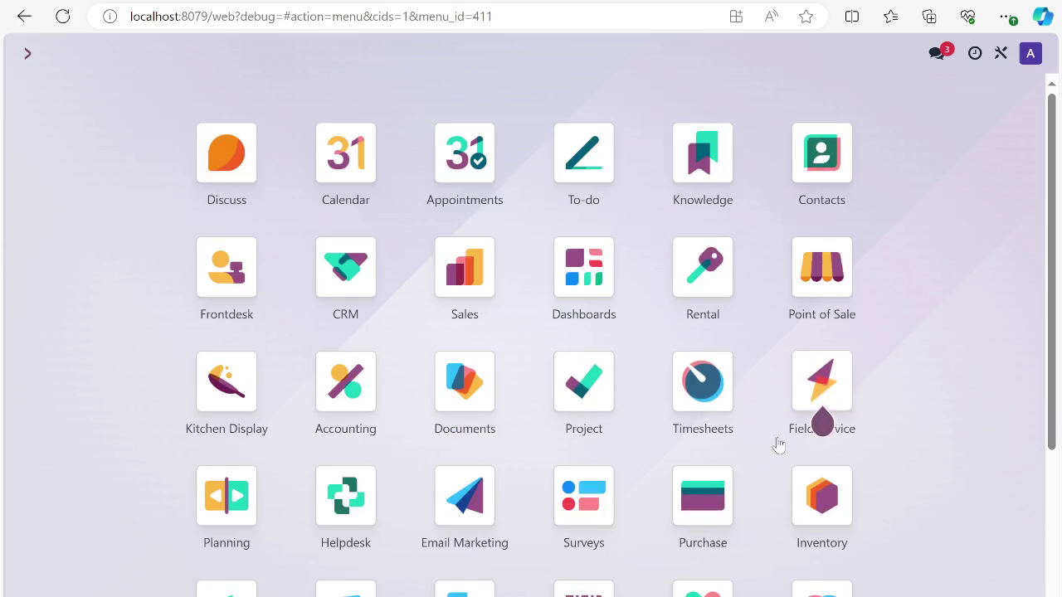
click(707, 523)
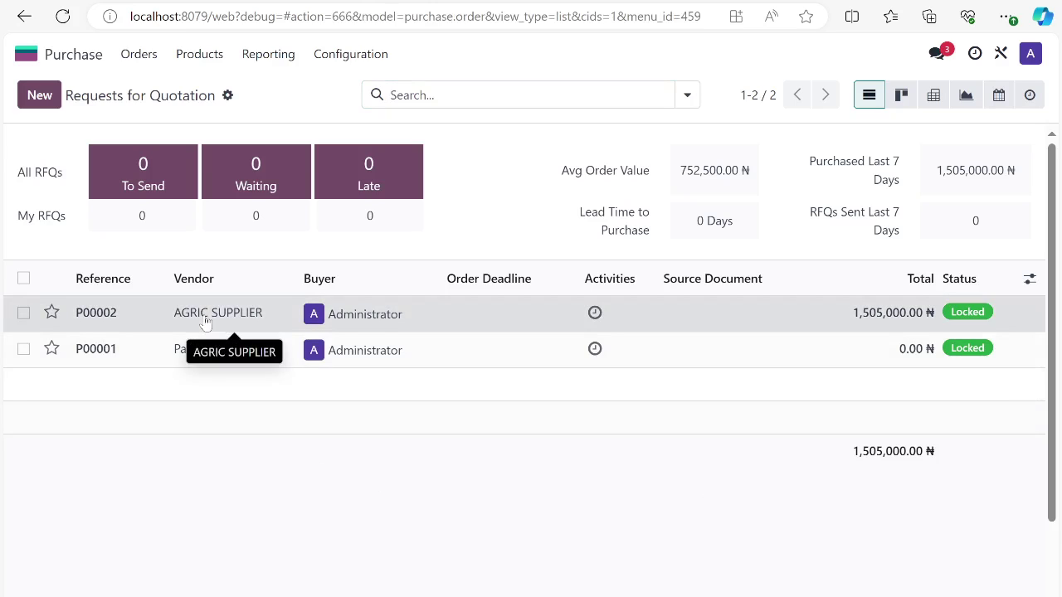
click(205, 323)
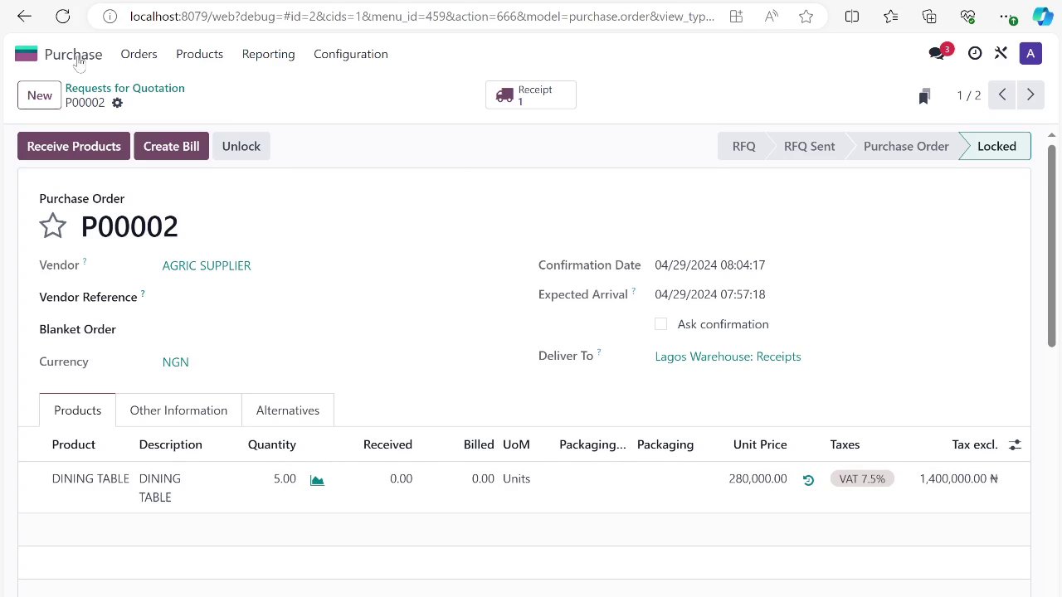
Switch to the Inventory app and group the operations overview by Warehouse.
click(26, 53)
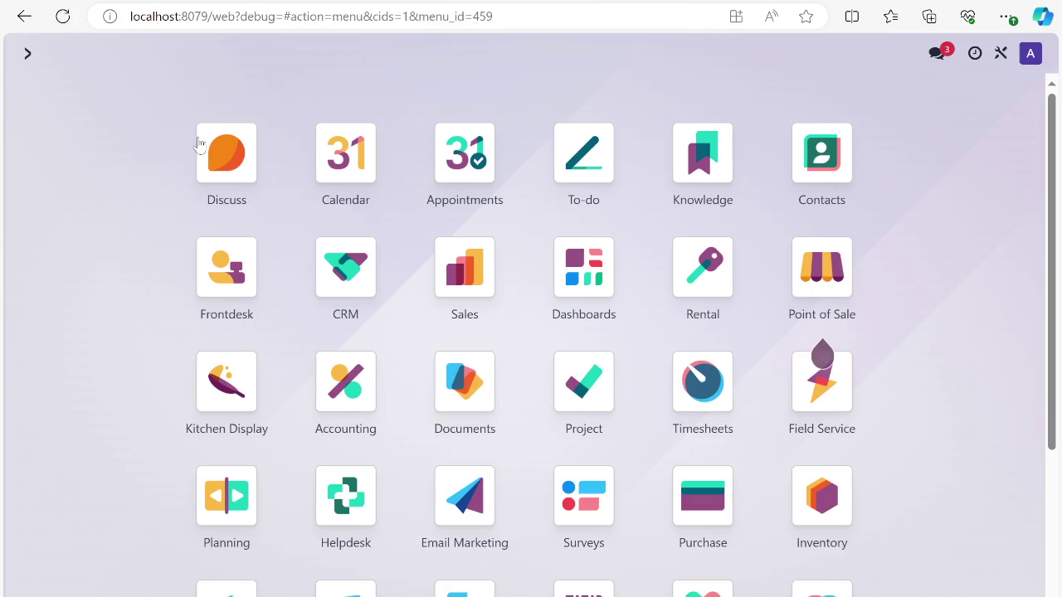
click(821, 521)
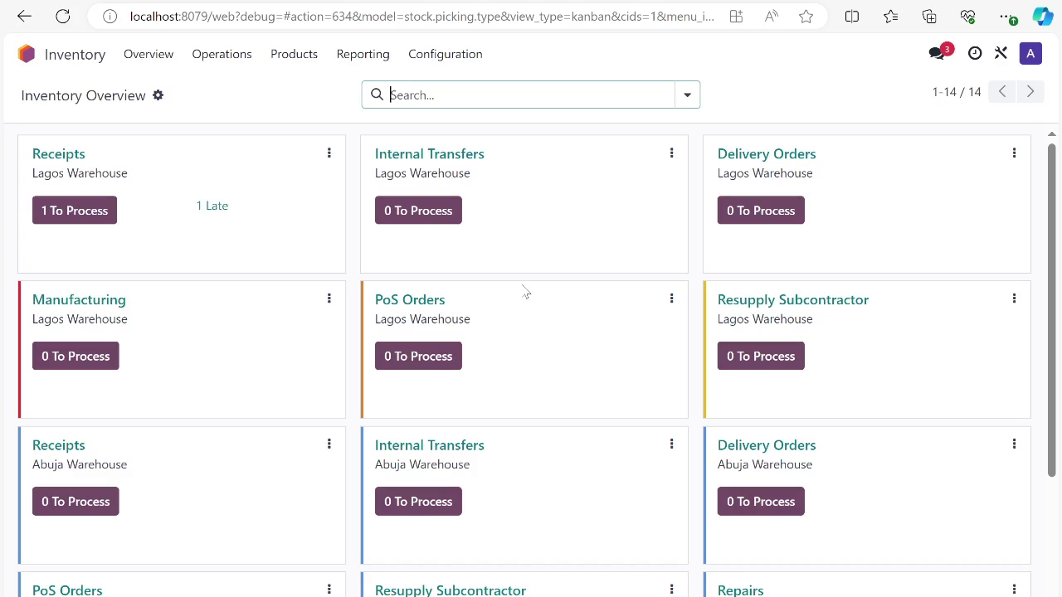
click(688, 96)
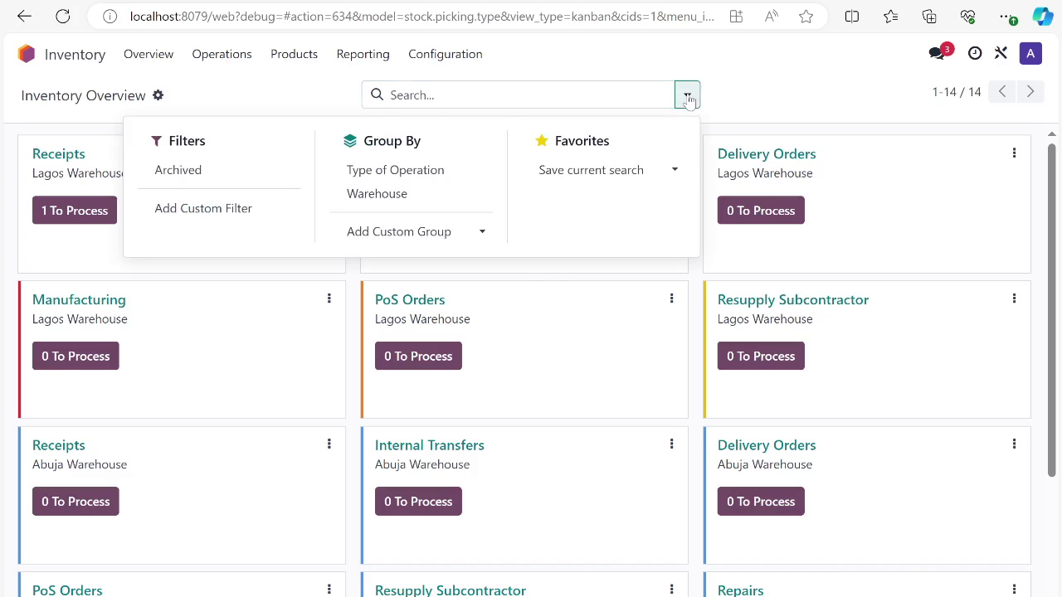
click(688, 96)
click(688, 95)
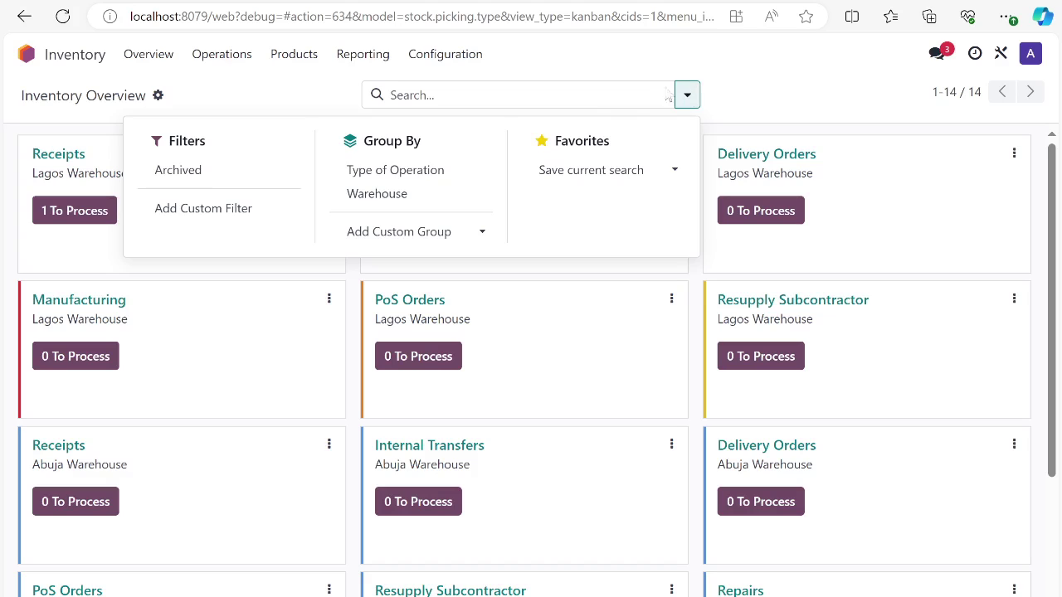
click(415, 195)
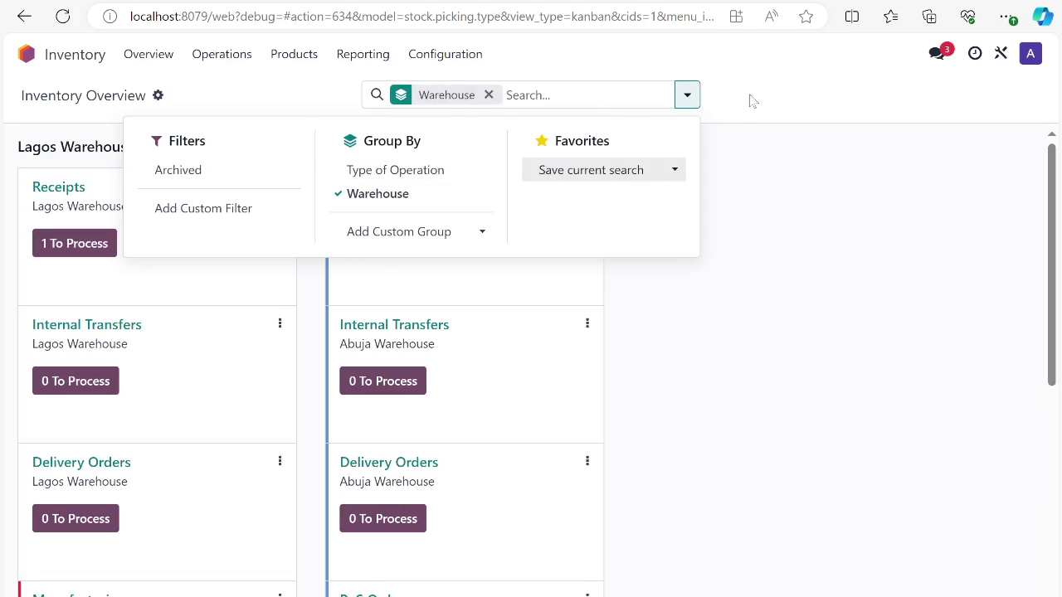
click(751, 99)
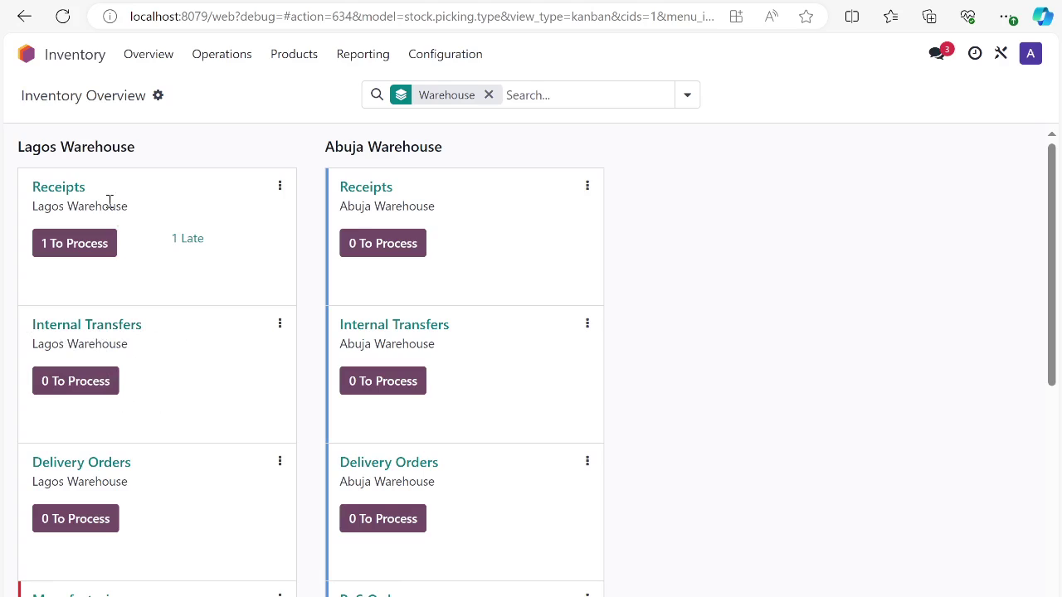
Examine the operation types listed for the Lagos and Abuja warehouses, from Receipts through Repairs and Manufacturing.
mouse_move(43, 147)
scroll(189, 401, down, 2)
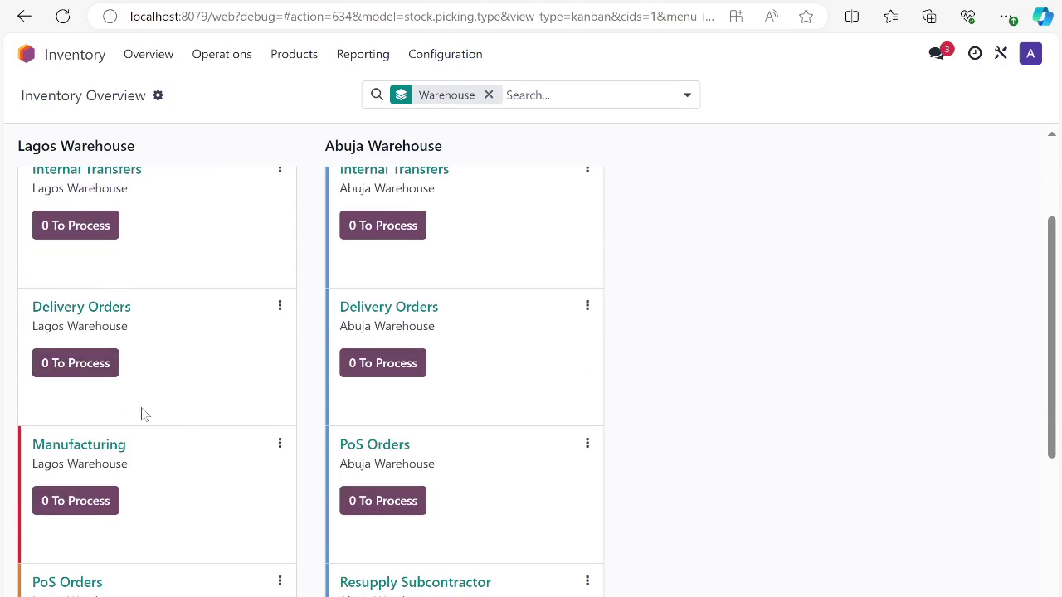
scroll(107, 440, down, 1)
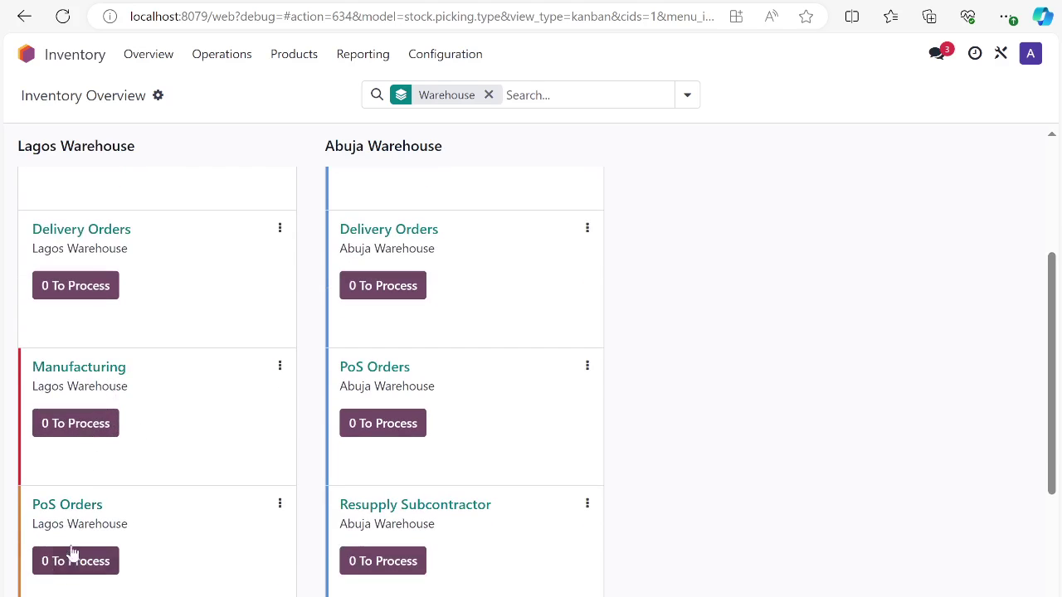
scroll(202, 433, up, 1)
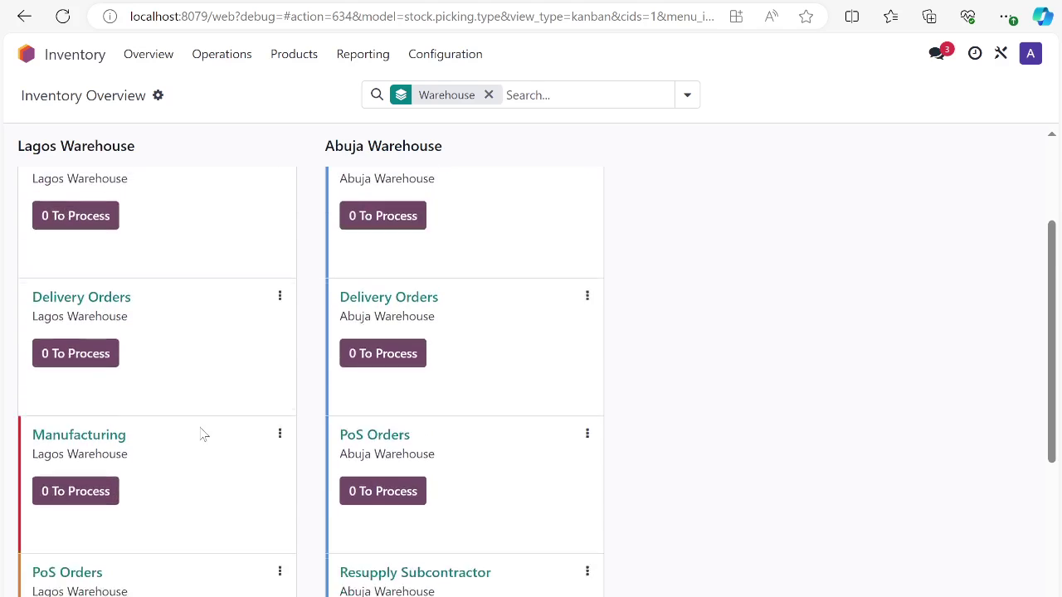
scroll(201, 433, down, 4)
scroll(202, 434, up, 1)
scroll(201, 433, down, 1)
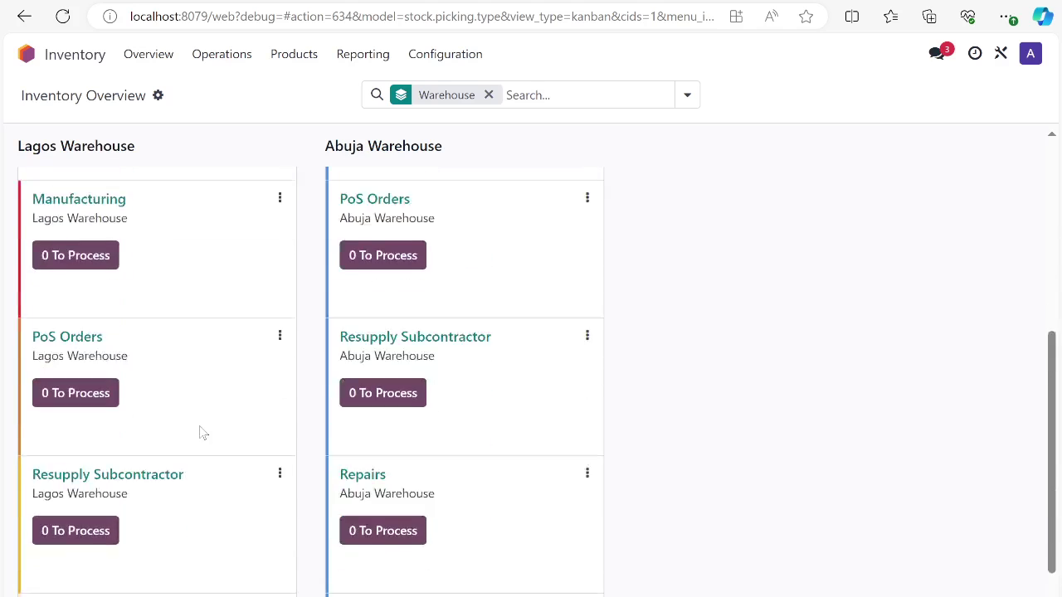
scroll(202, 432, down, 1)
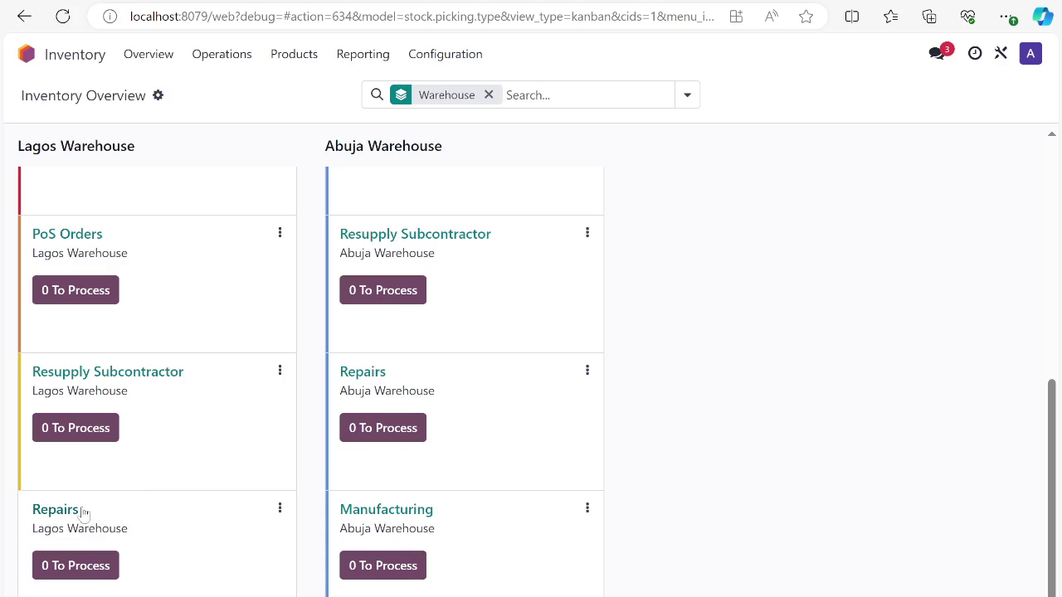
scroll(209, 398, up, 7)
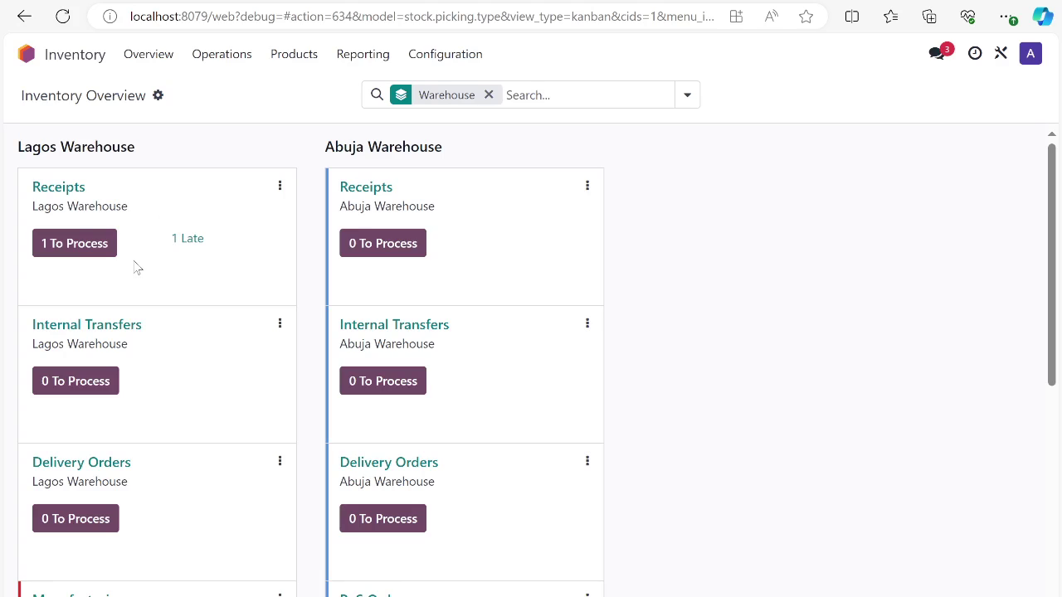
Open the AGRIC SUPPLIER receipt waiting to be processed in the Lagos Warehouse.
click(70, 249)
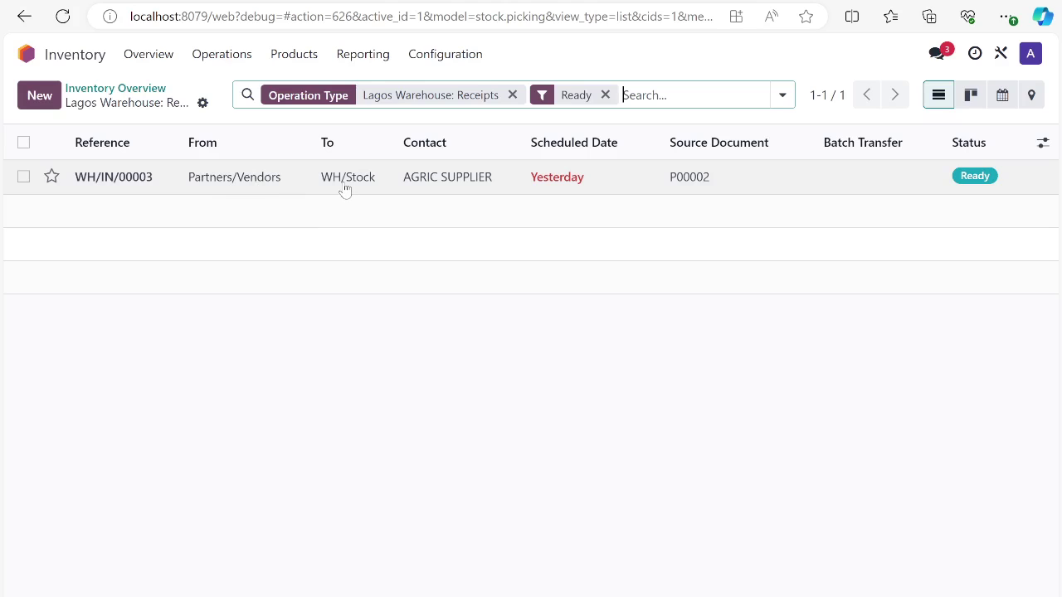
click(429, 194)
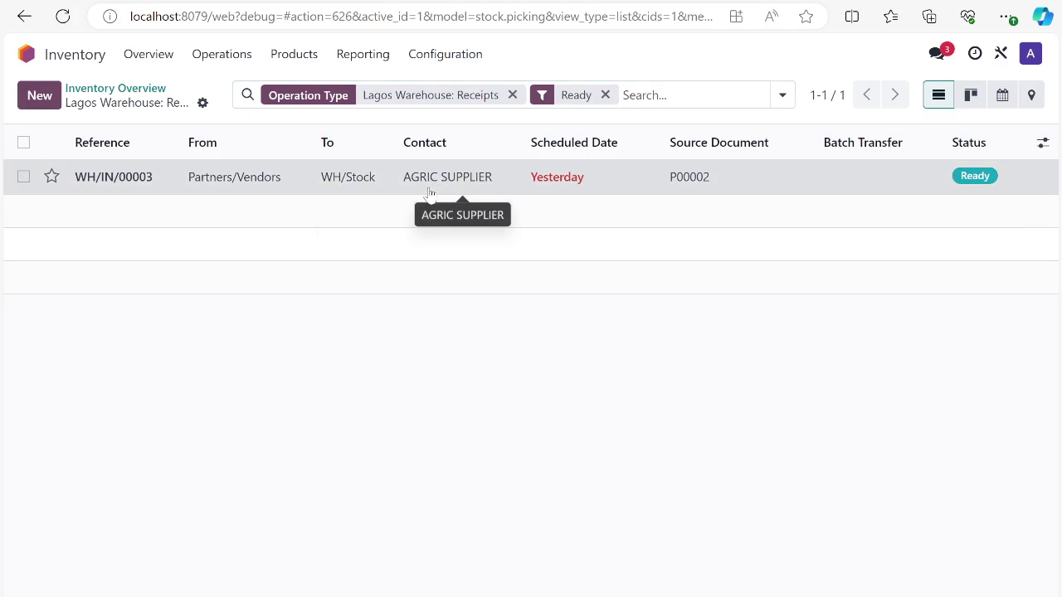
click(429, 194)
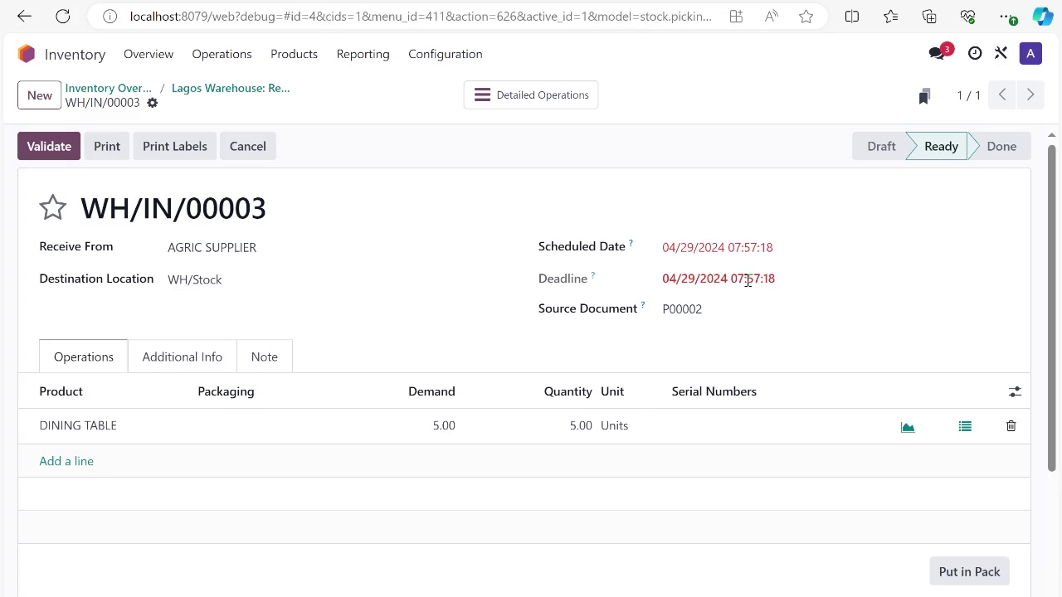
Review the receipt's source document and its activity log.
click(694, 312)
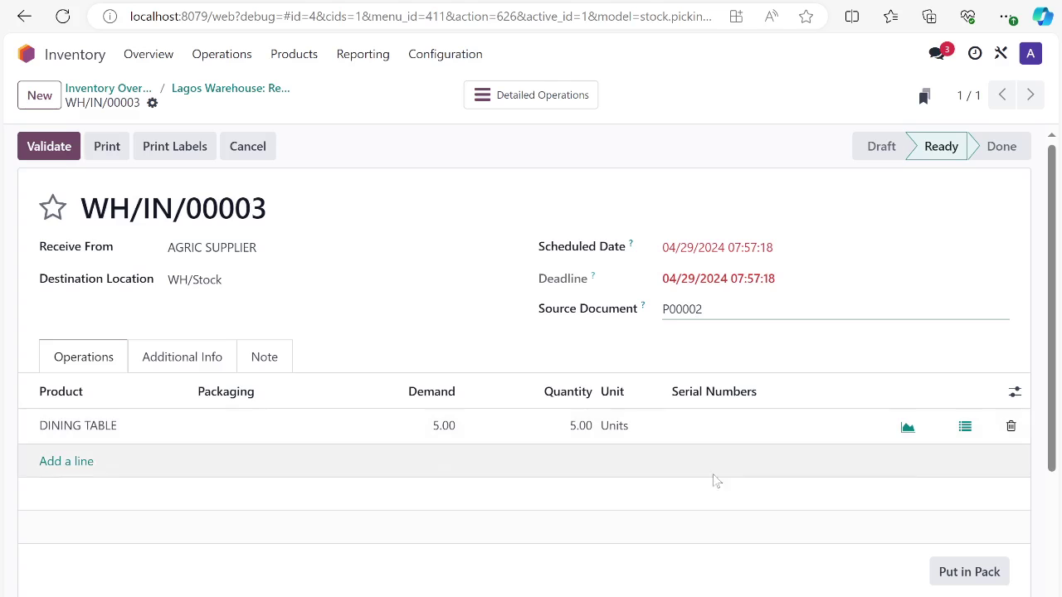
scroll(441, 465, down, 3)
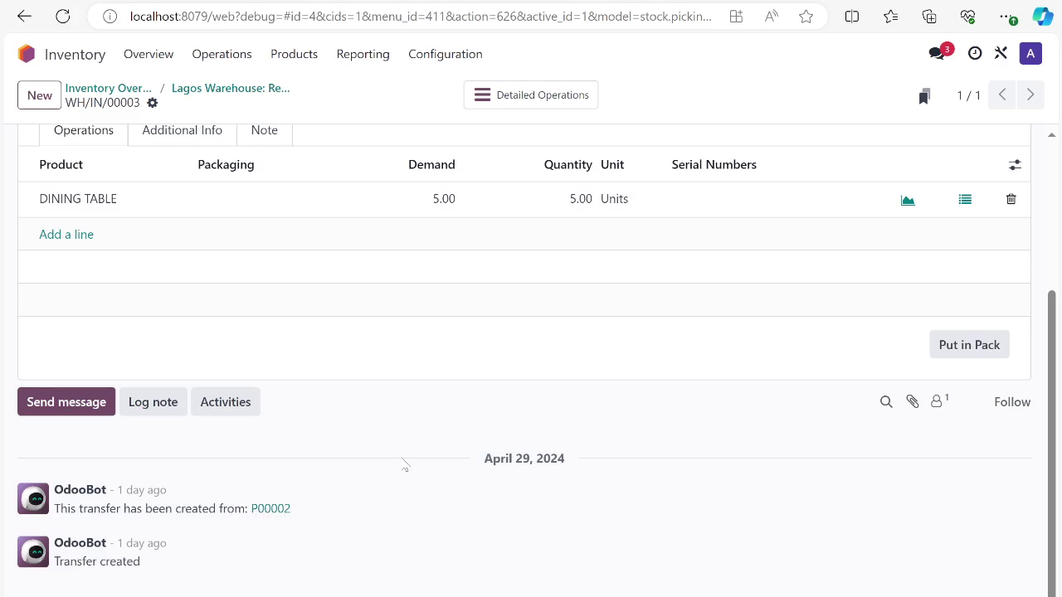
scroll(378, 452, up, 3)
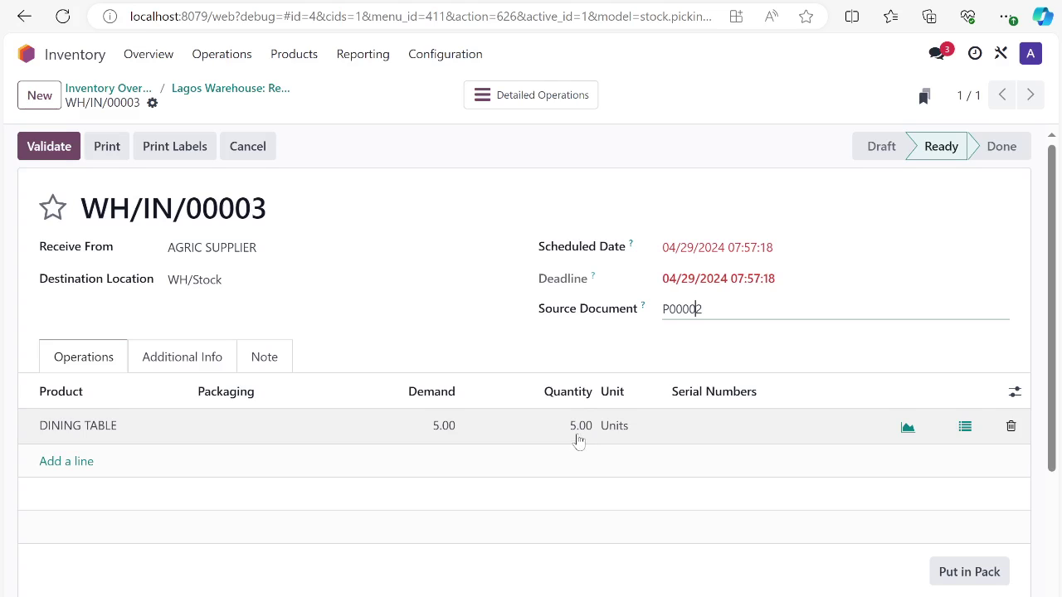
Inspect the stock move details of the DINING TABLE line and close them without changing the quantity.
click(579, 440)
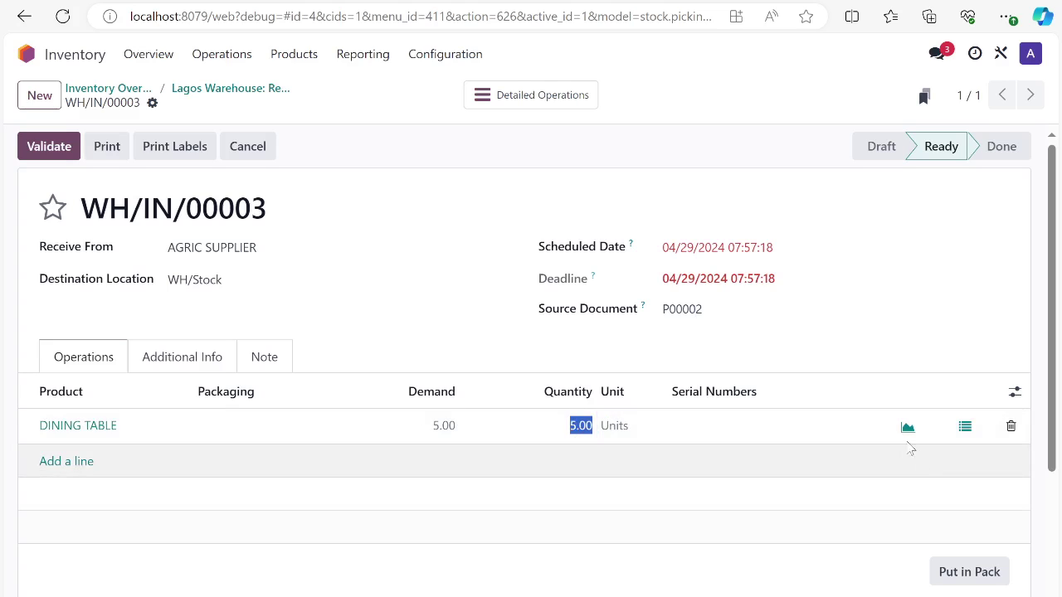
click(965, 428)
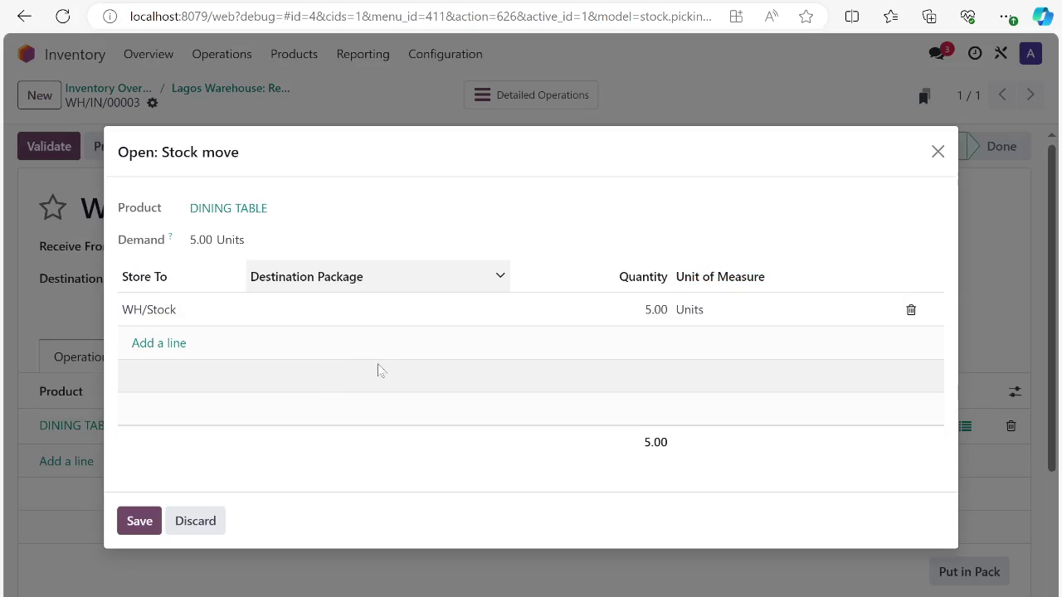
click(659, 315)
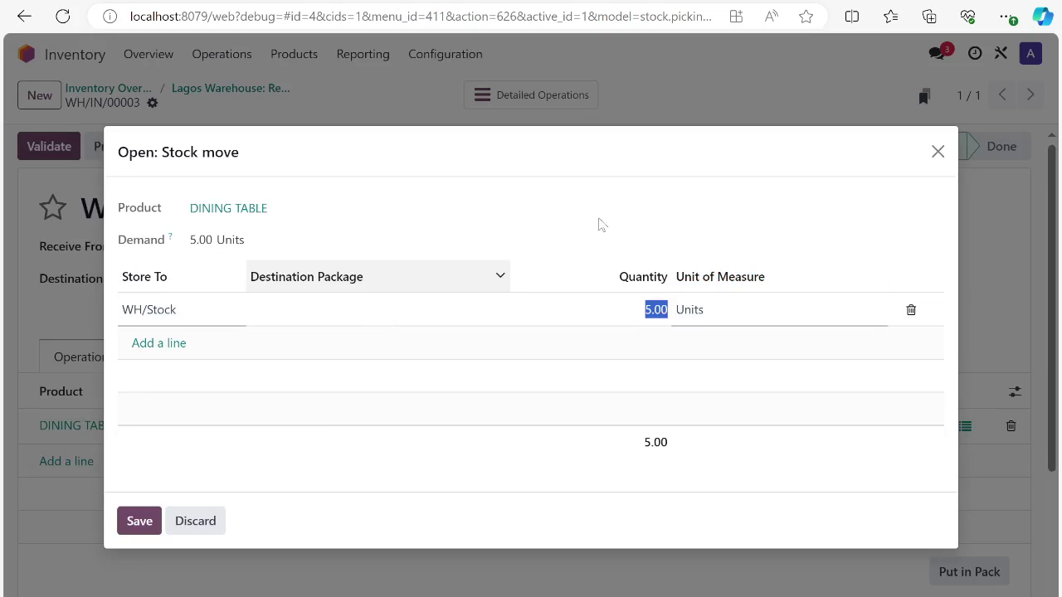
click(565, 206)
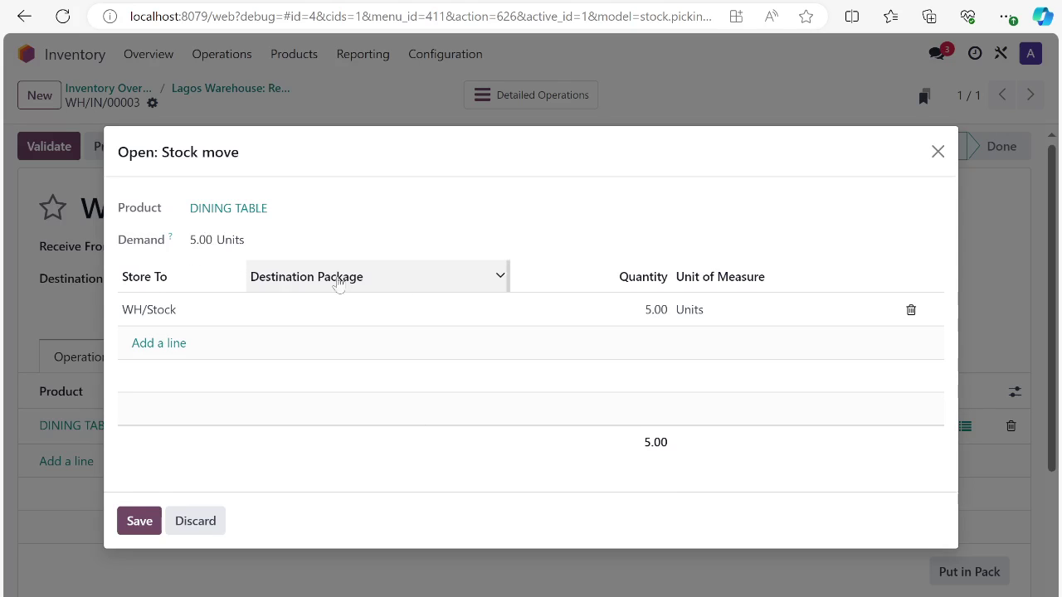
click(938, 166)
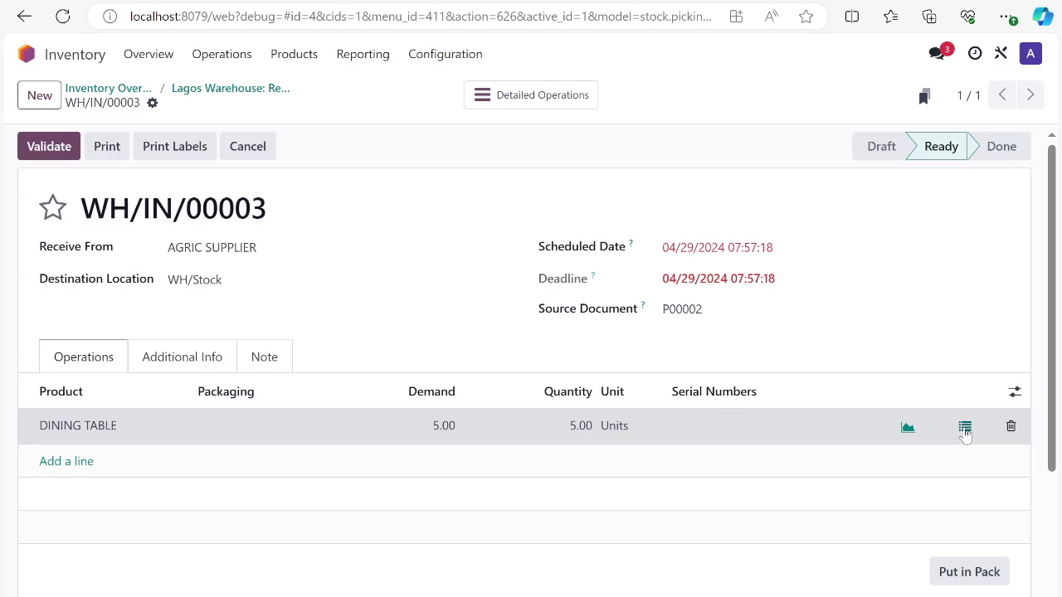
Set the received quantity to 3 units in the DINING TABLE line's stock move details and save it.
click(965, 428)
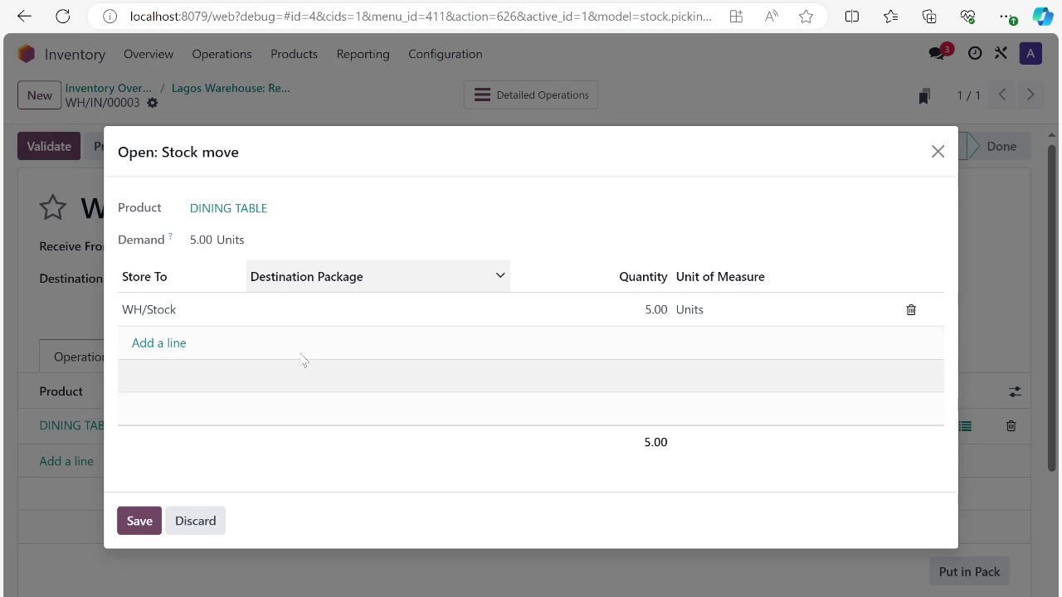
click(643, 314)
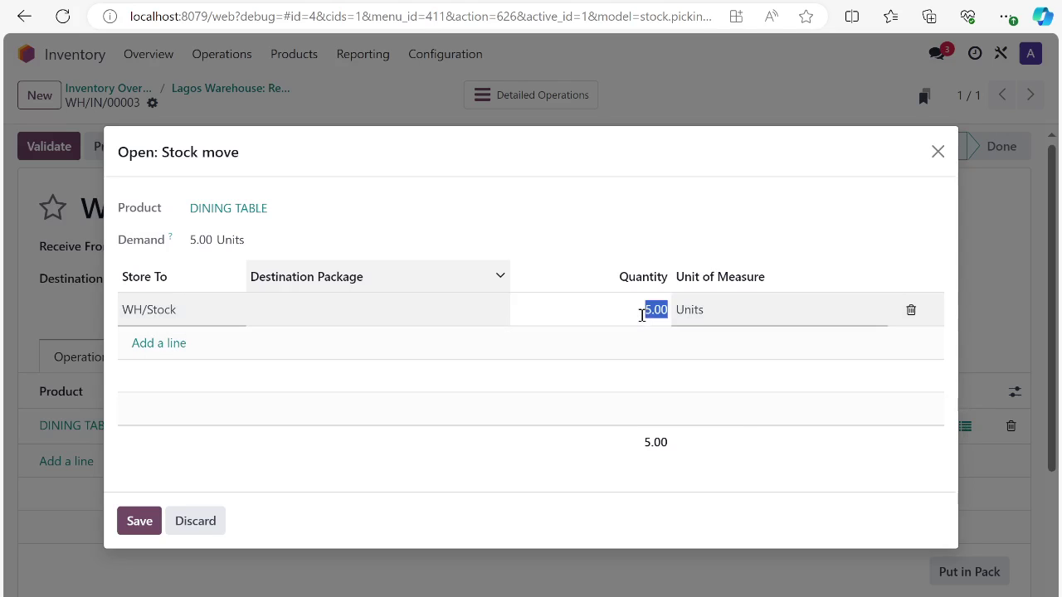
text(3)
click(629, 214)
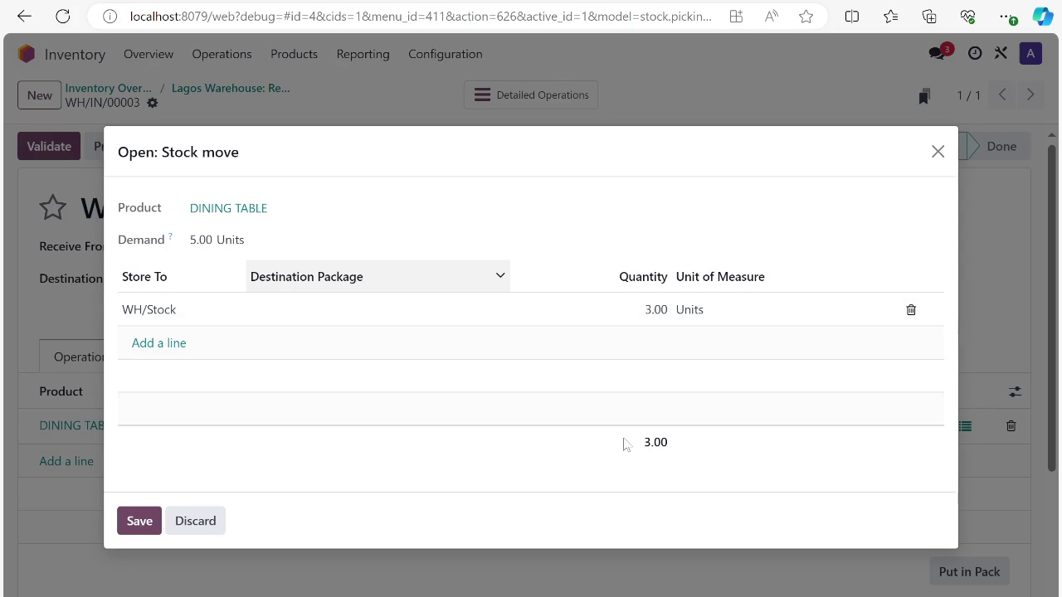
click(149, 525)
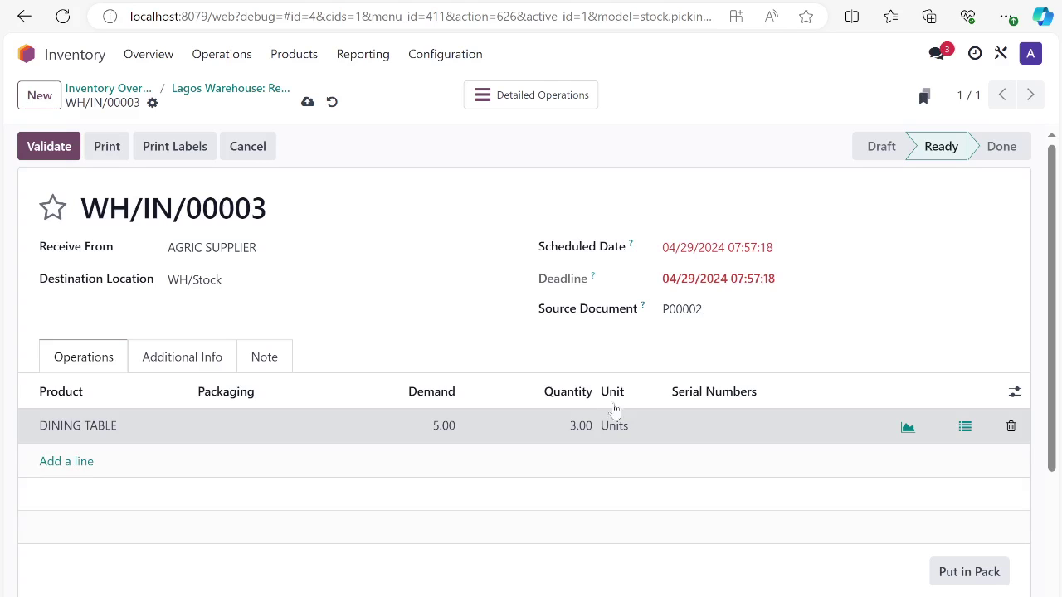
Validate receipt WH/IN/00003 for the partial quantity and create a backorder for the remaining dining tables.
click(572, 427)
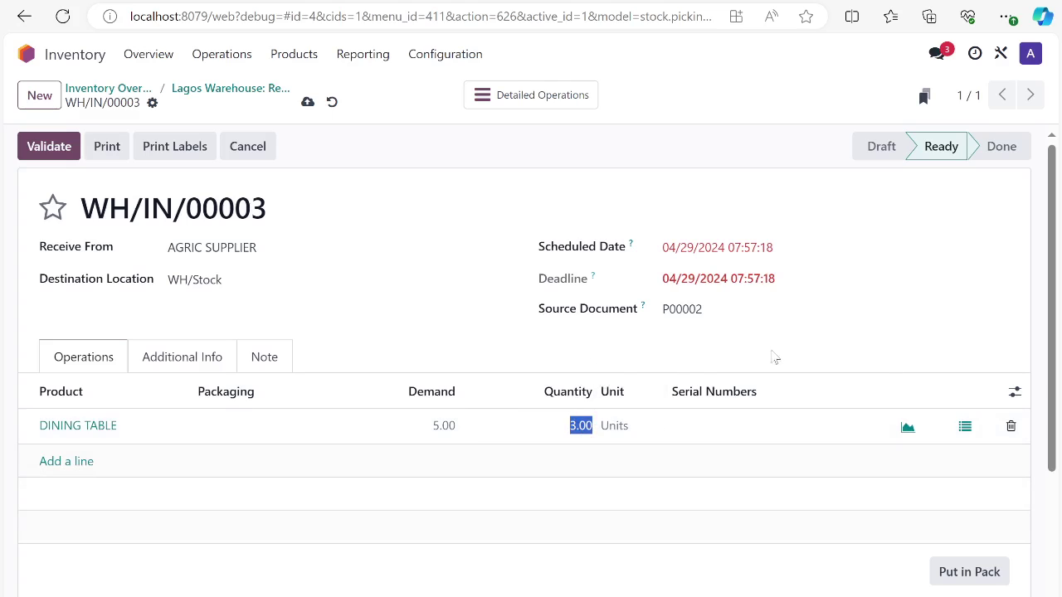
click(718, 345)
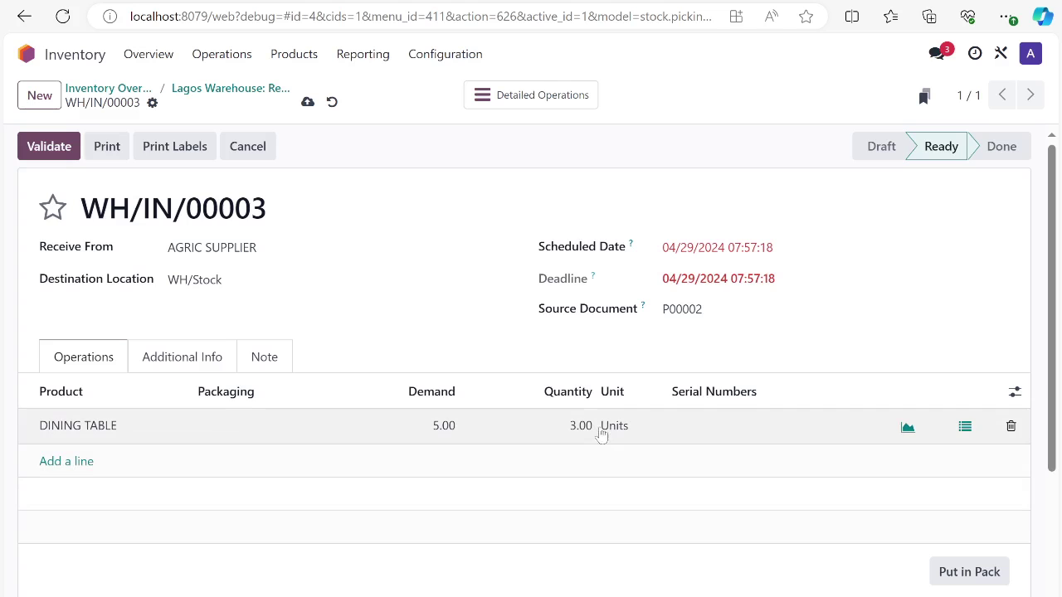
scroll(579, 462, down, 2)
scroll(578, 459, up, 2)
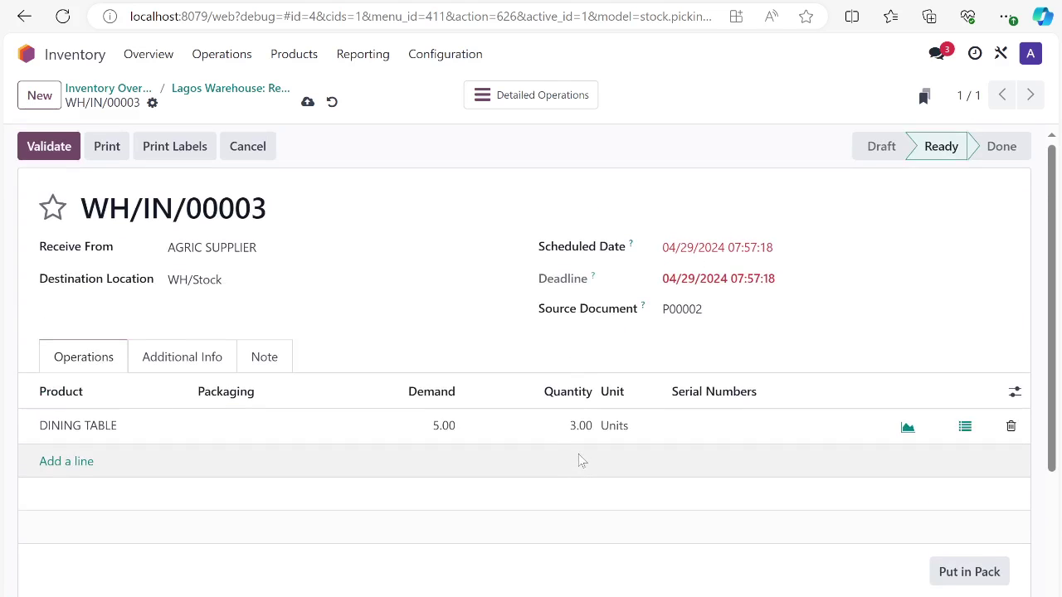
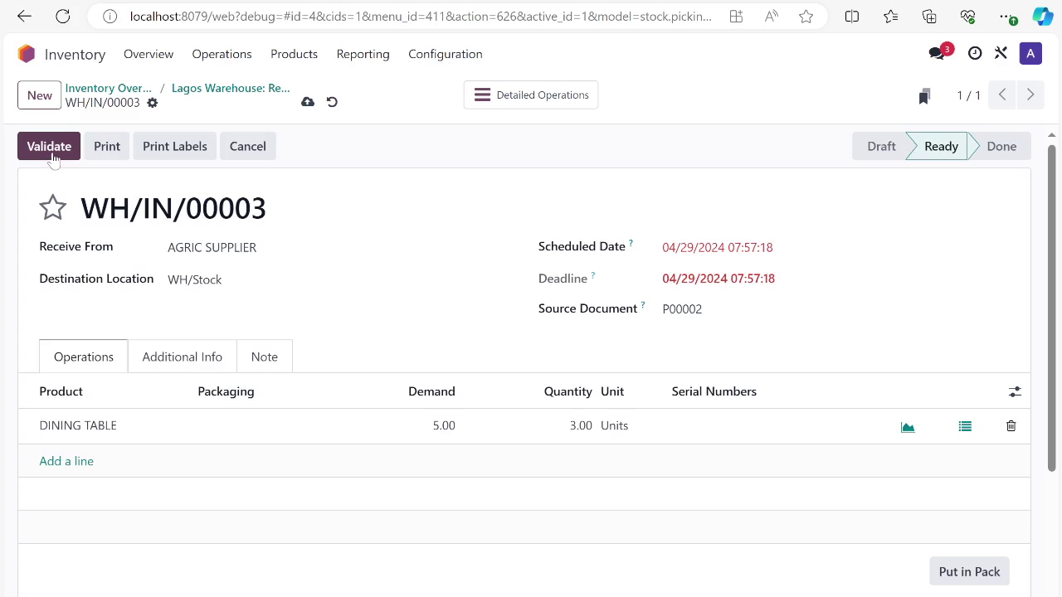
click(50, 153)
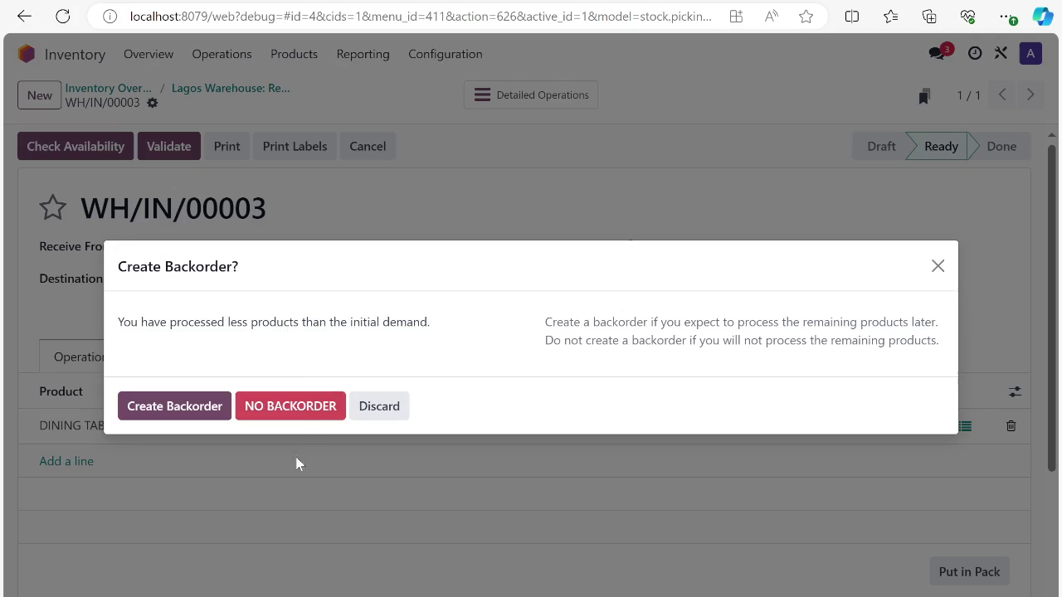
double_click(183, 322)
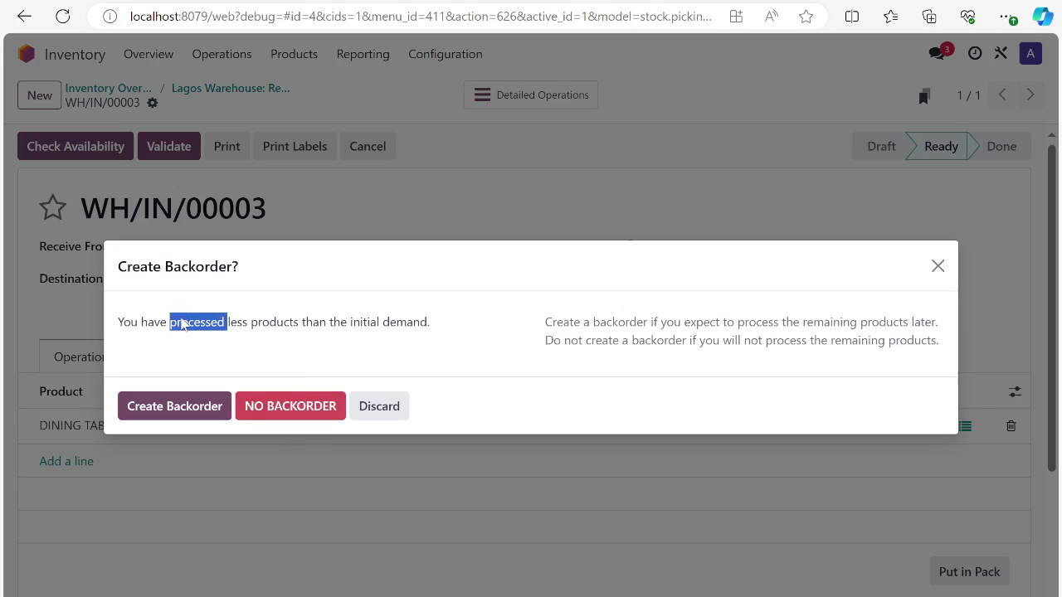
click(214, 359)
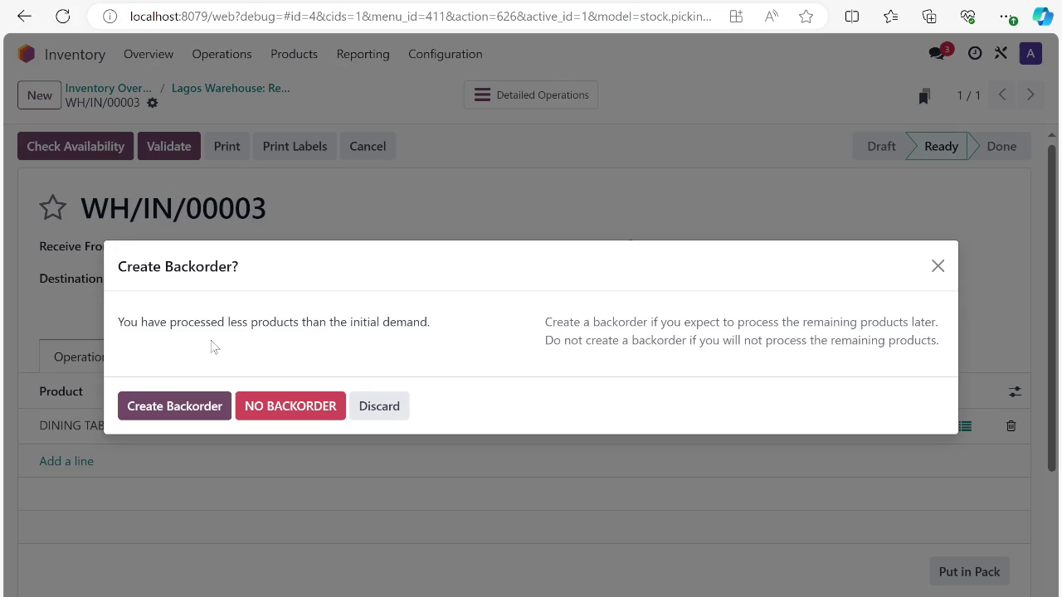
click(173, 411)
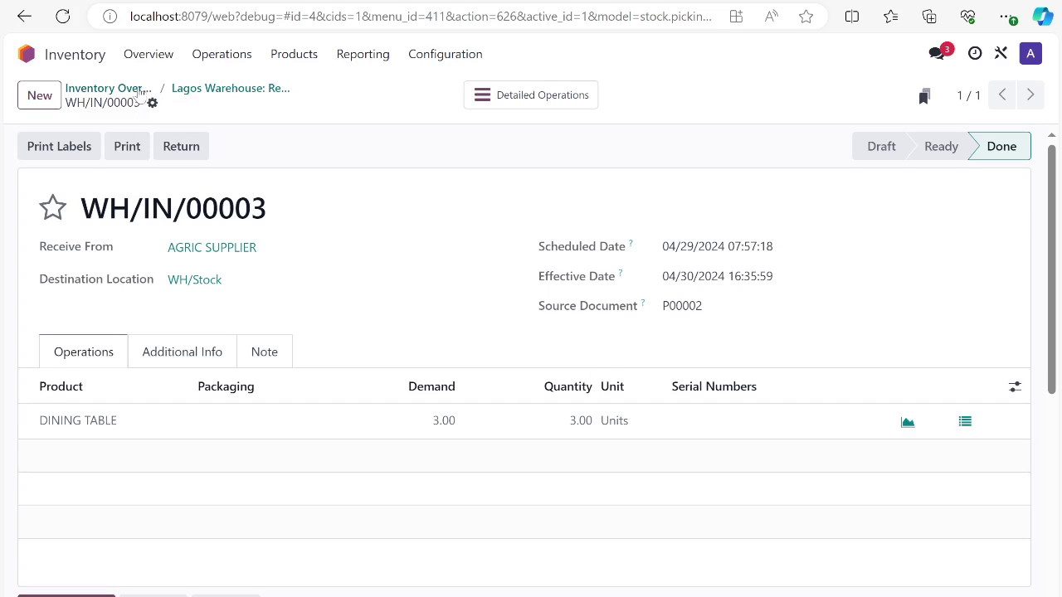
Check the Lagos Warehouse receipts list, then switch to Purchase and review AGRIC SUPPLIER's order P00002 and its linked receipts.
click(199, 97)
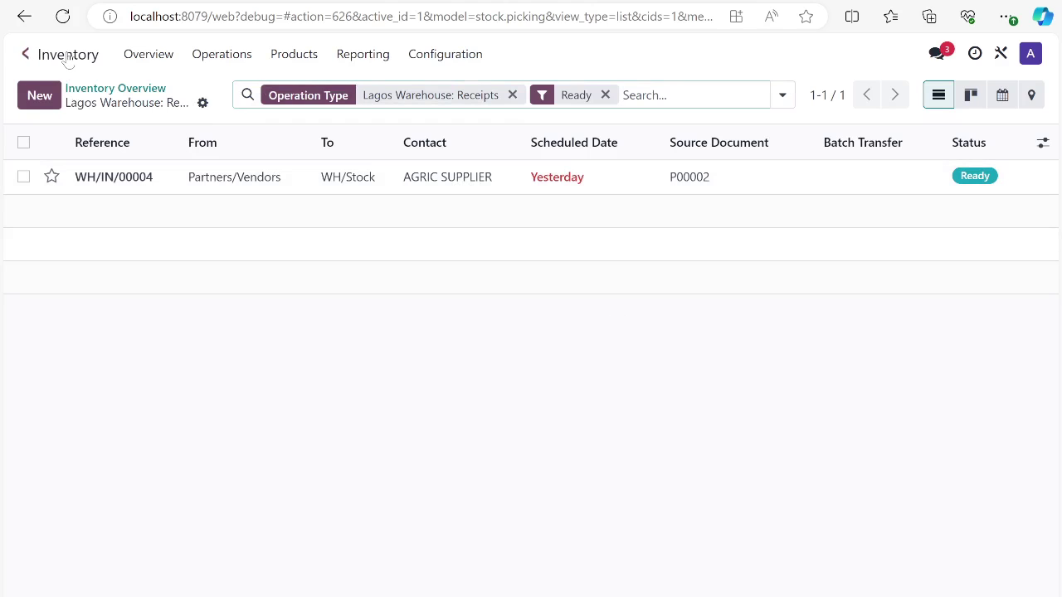
click(26, 54)
click(720, 514)
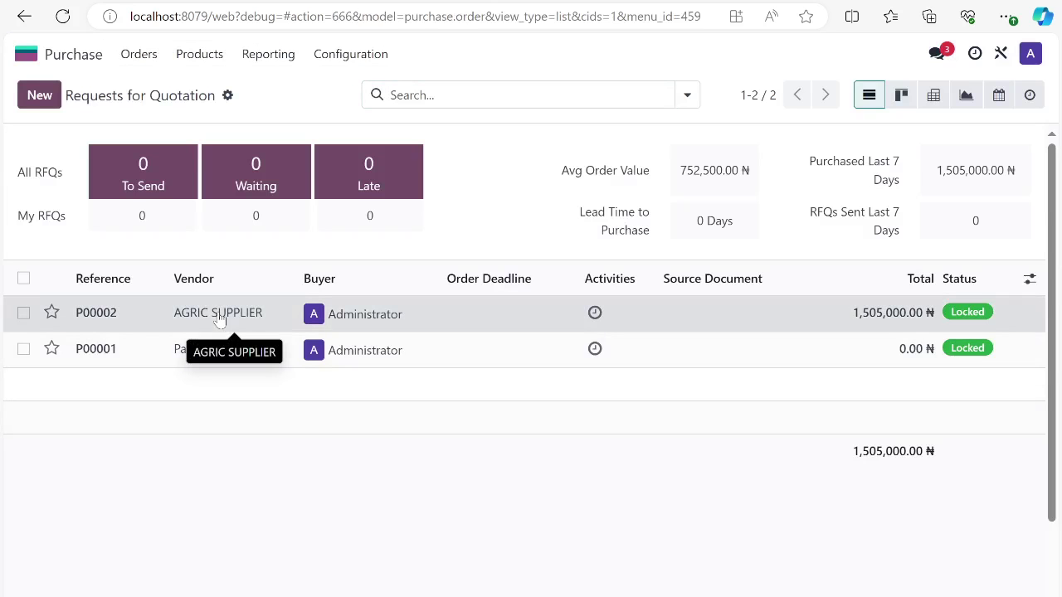
click(220, 321)
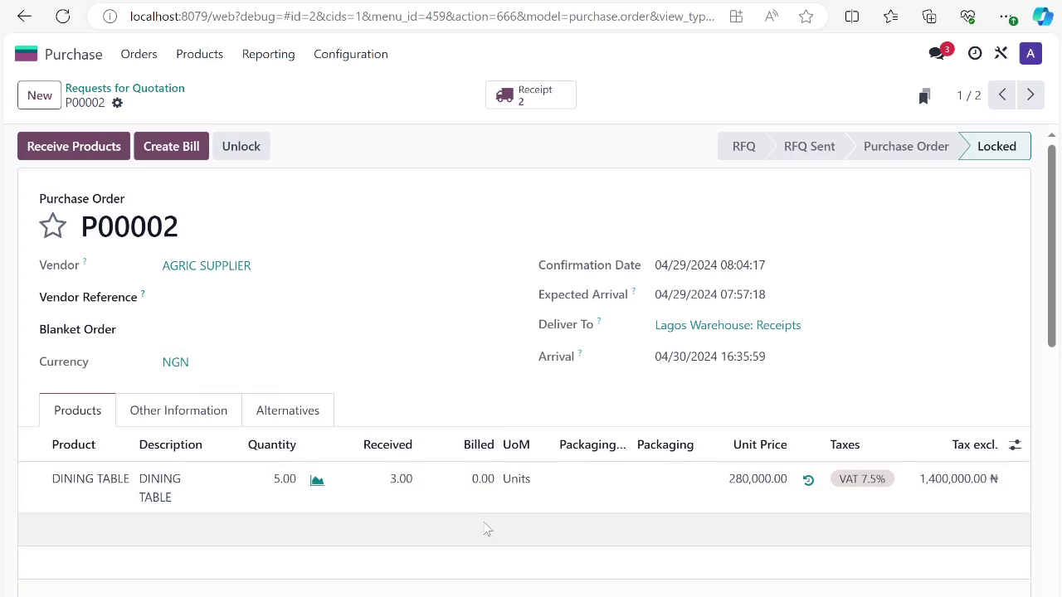
click(523, 98)
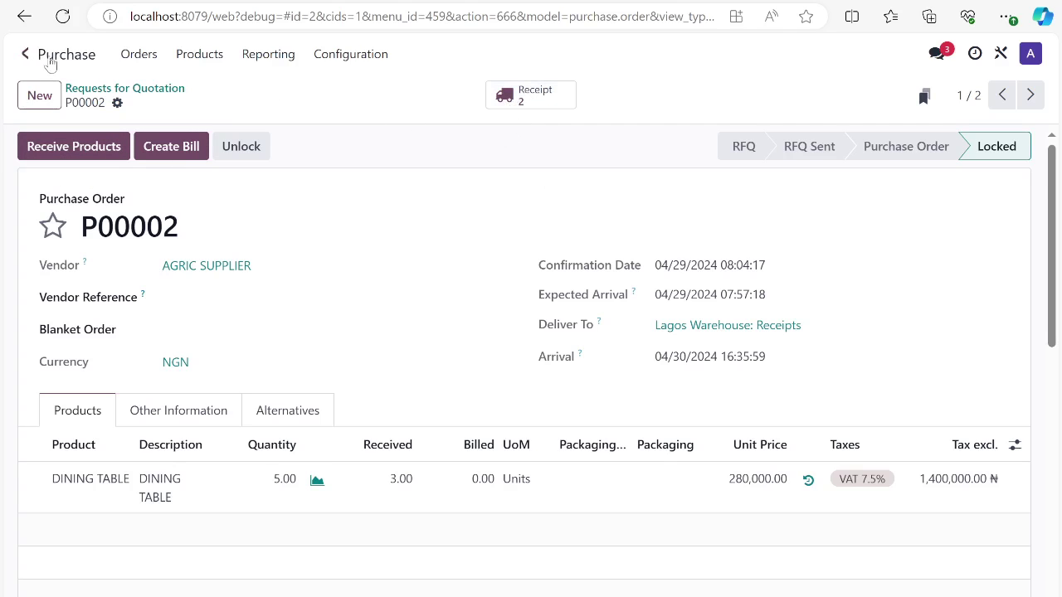
Switch to Inventory and group the operations overview by warehouse.
click(24, 52)
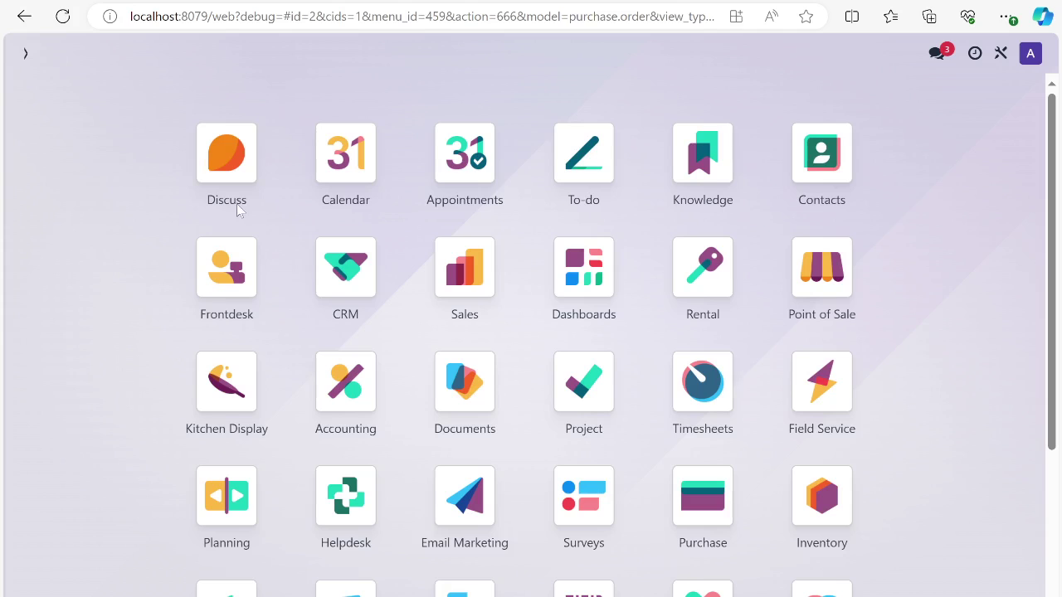
click(822, 498)
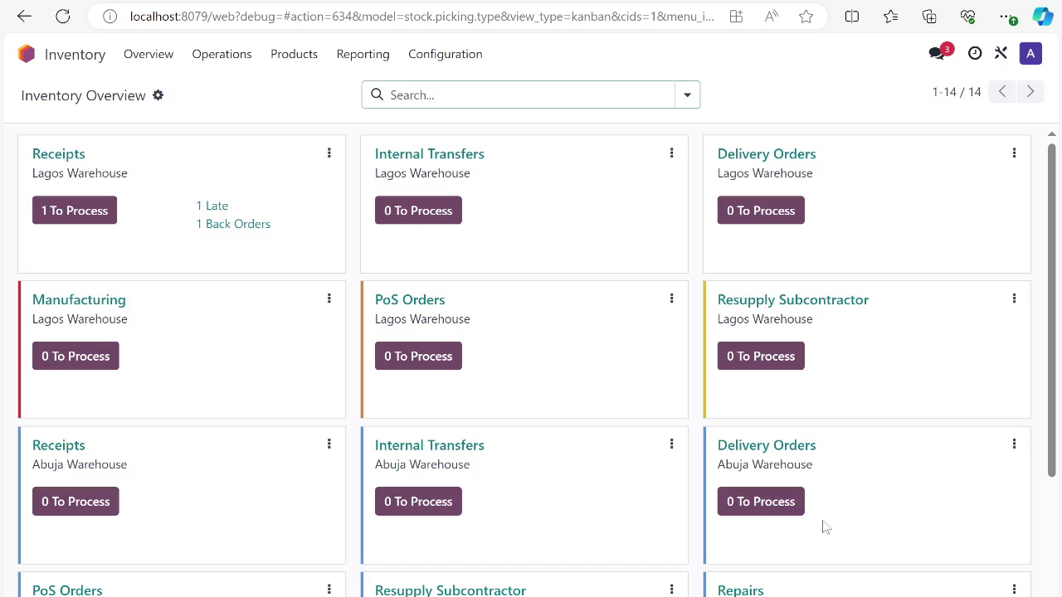
click(688, 96)
click(418, 201)
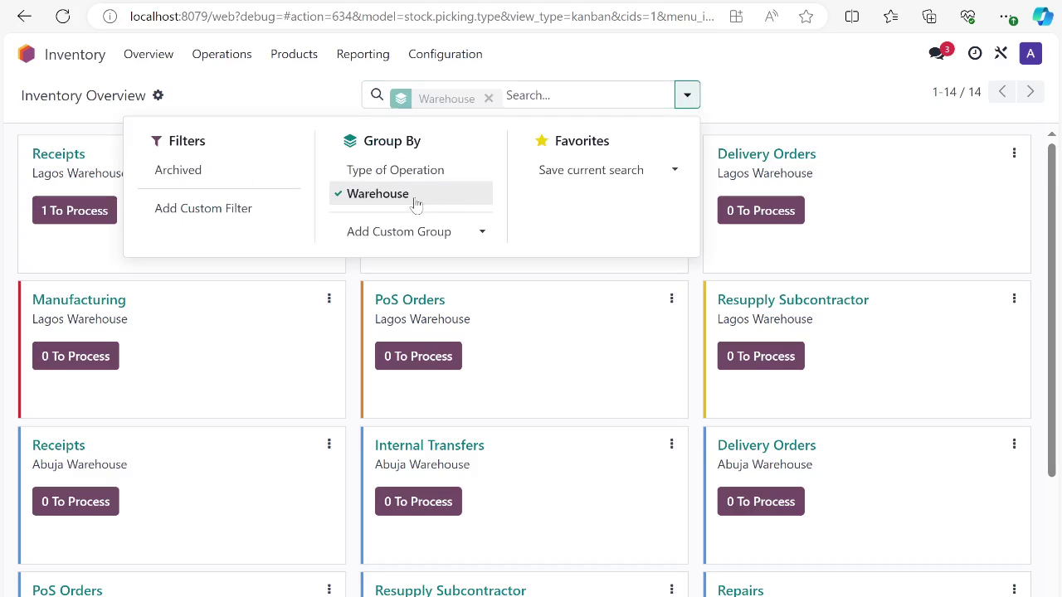
click(752, 101)
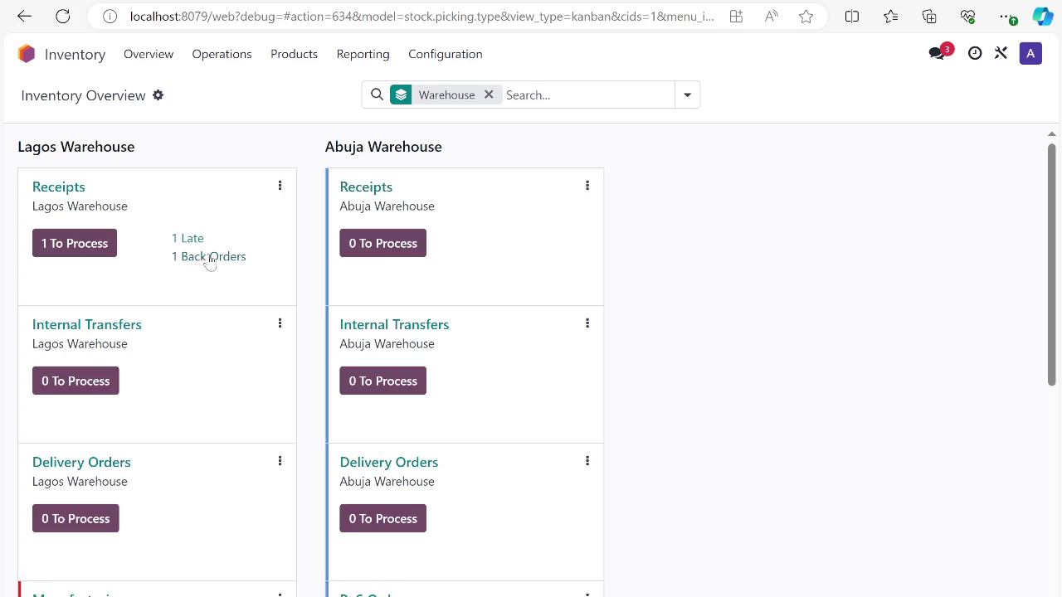
Open the AGRIC SUPPLIER backorder receipt waiting in the Lagos Warehouse and validate it with its full demanded quantity.
click(88, 247)
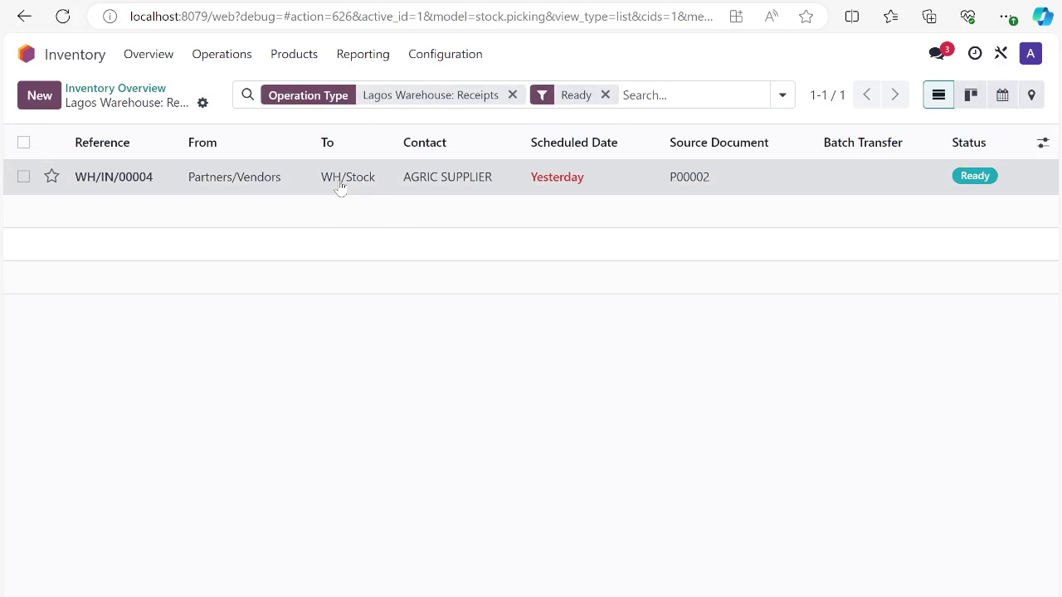
click(340, 189)
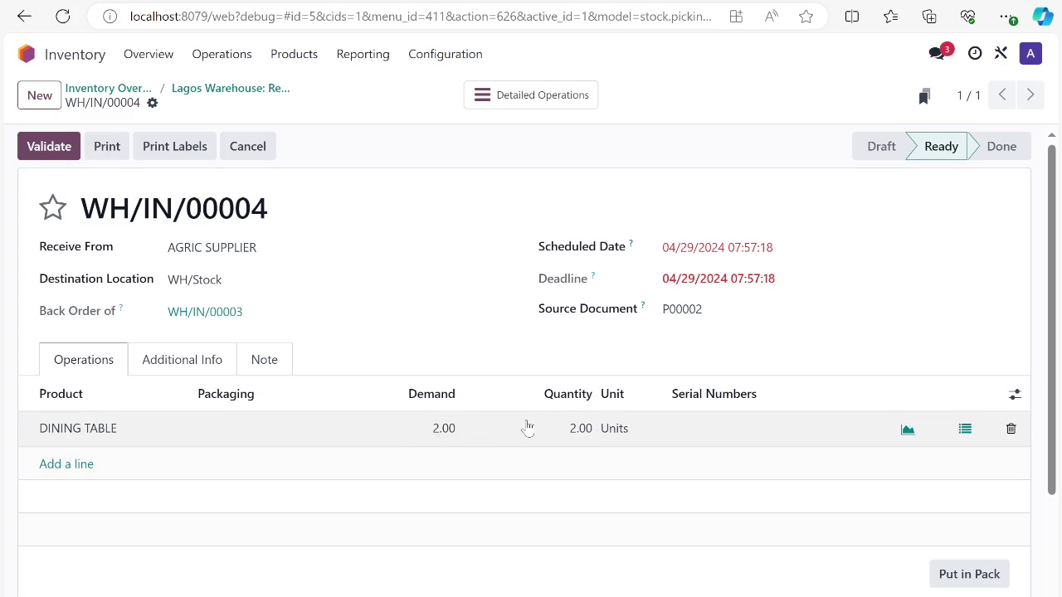
click(671, 312)
click(488, 305)
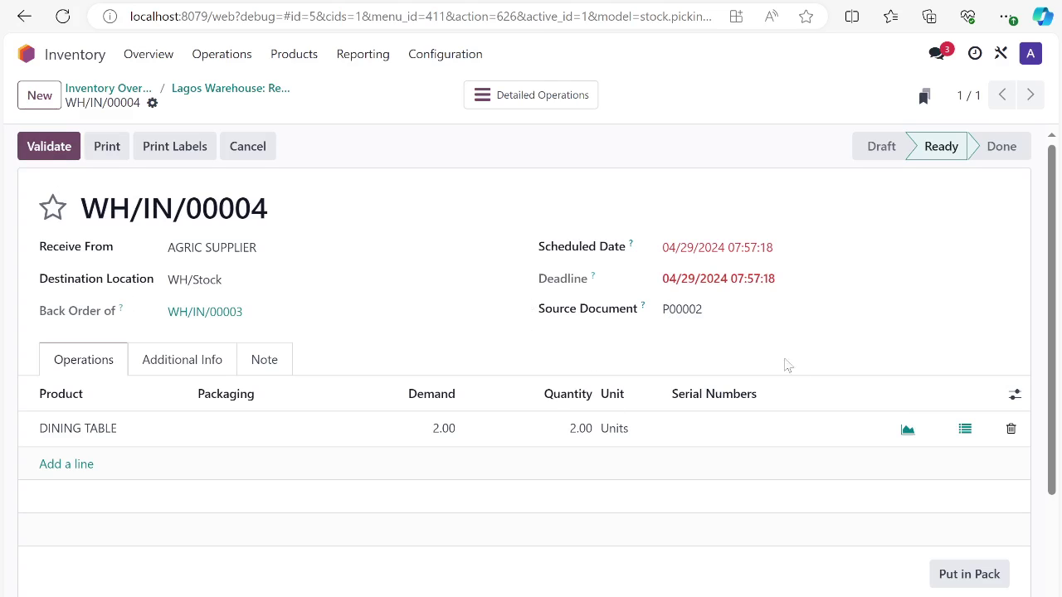
click(582, 431)
click(594, 365)
click(44, 149)
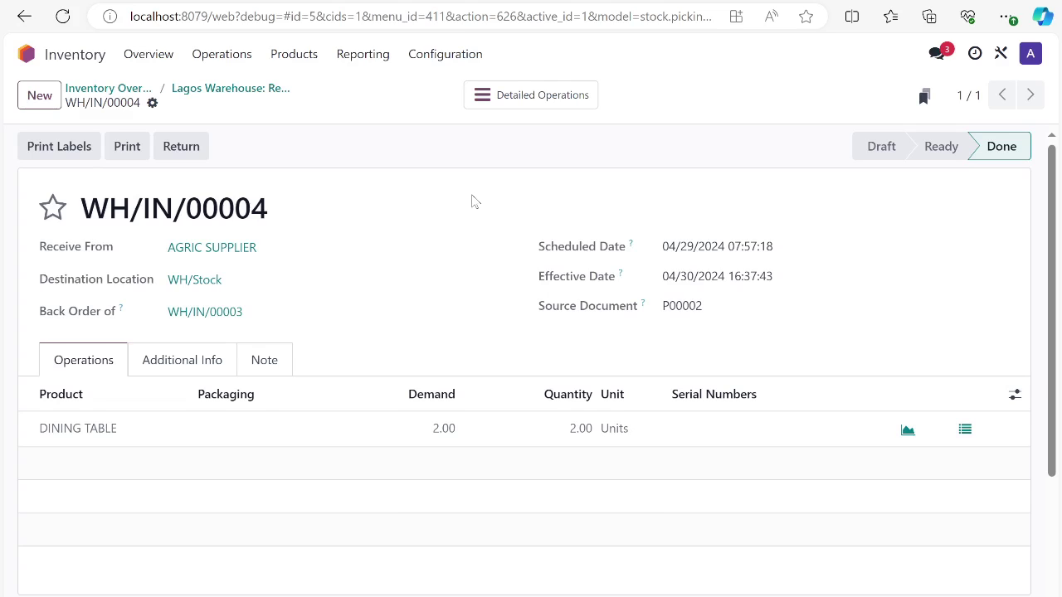
Switch to Purchase and check order P00002's received quantity and the status of its linked transfers.
click(83, 63)
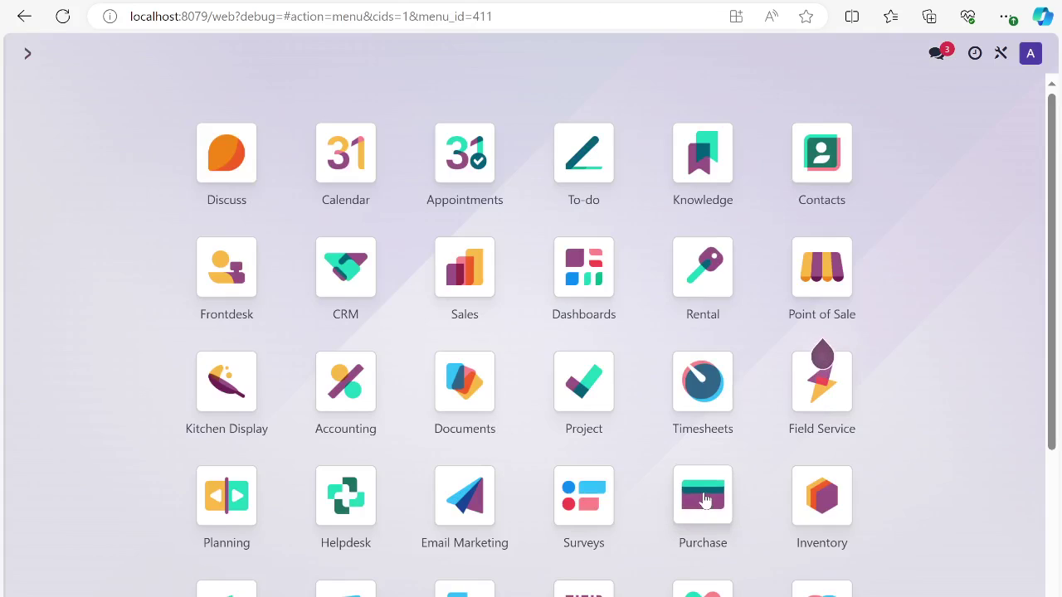
click(704, 498)
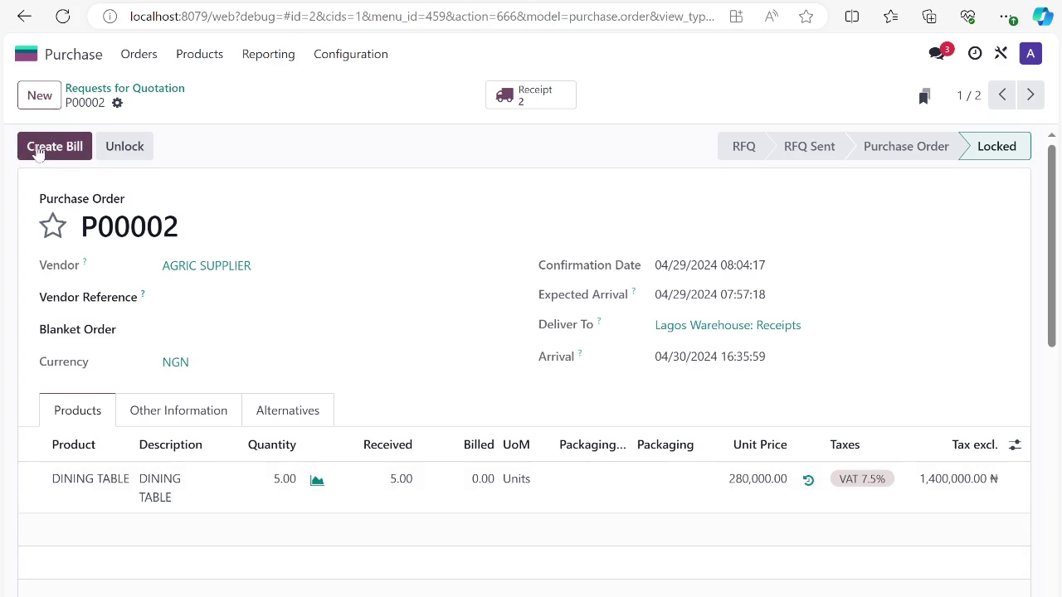
click(528, 105)
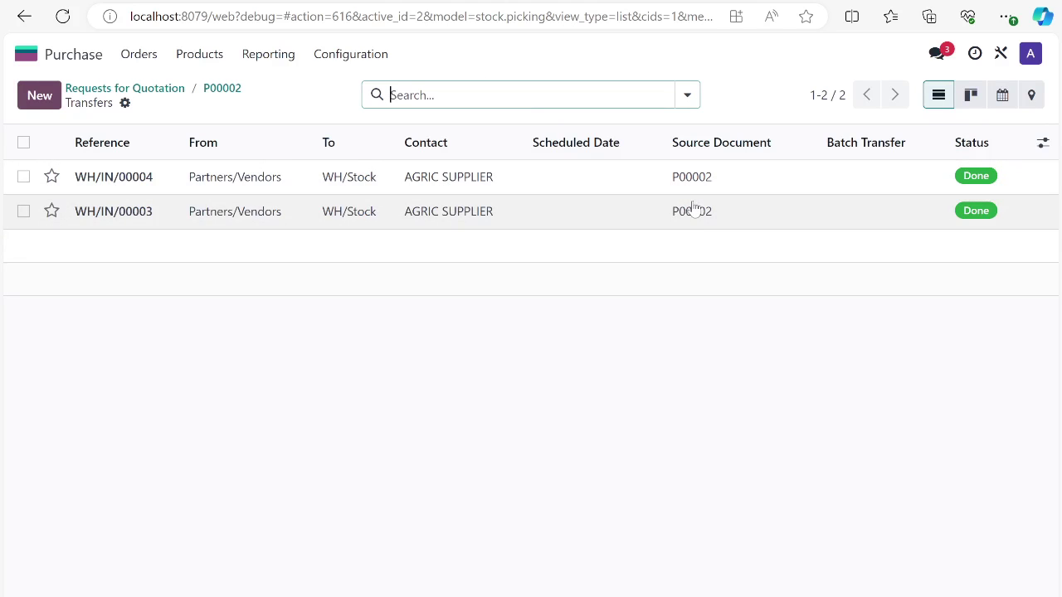
Switch to Inventory, check the DINING TABLE product's on-hand quantity, and open its incoming and outgoing stock moves.
click(47, 54)
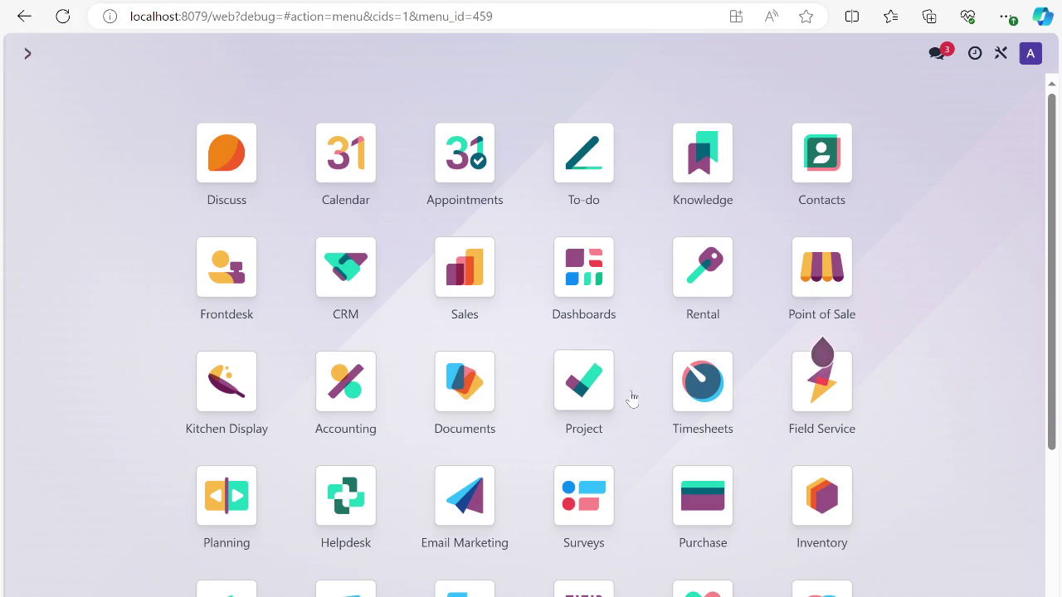
click(833, 533)
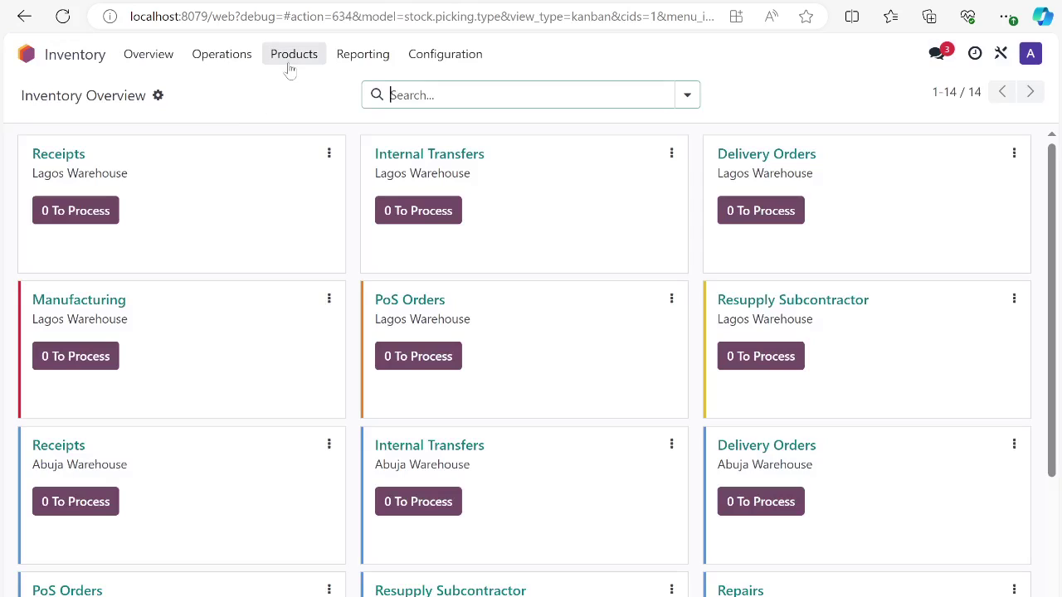
click(289, 67)
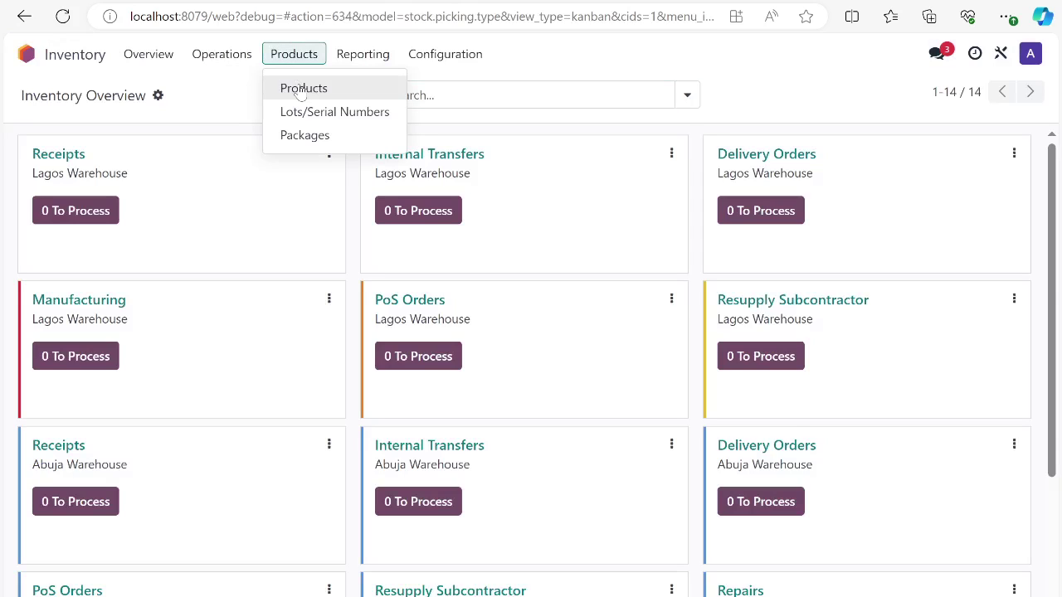
click(301, 89)
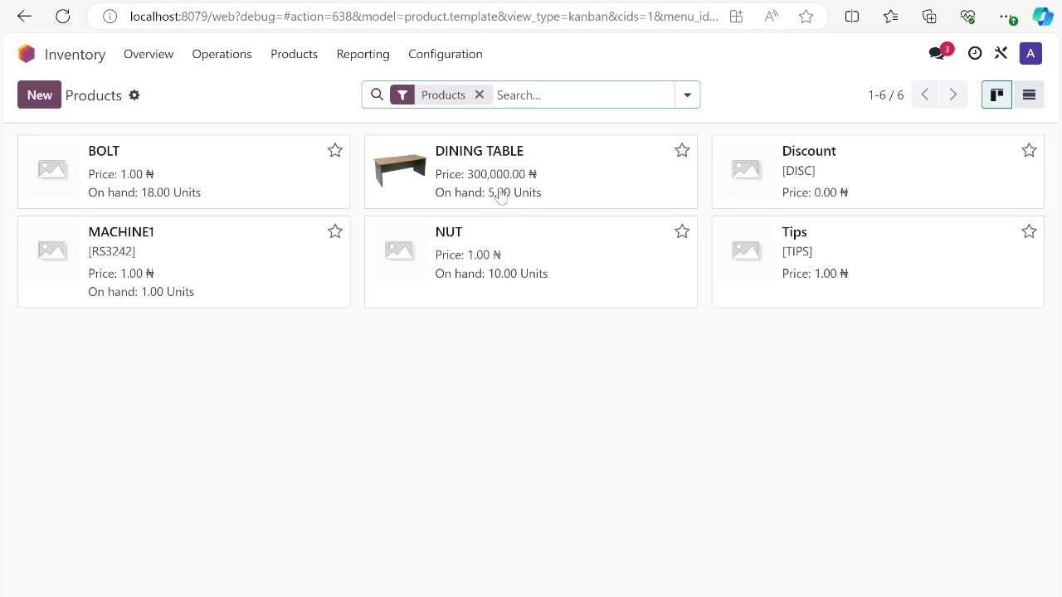
click(584, 171)
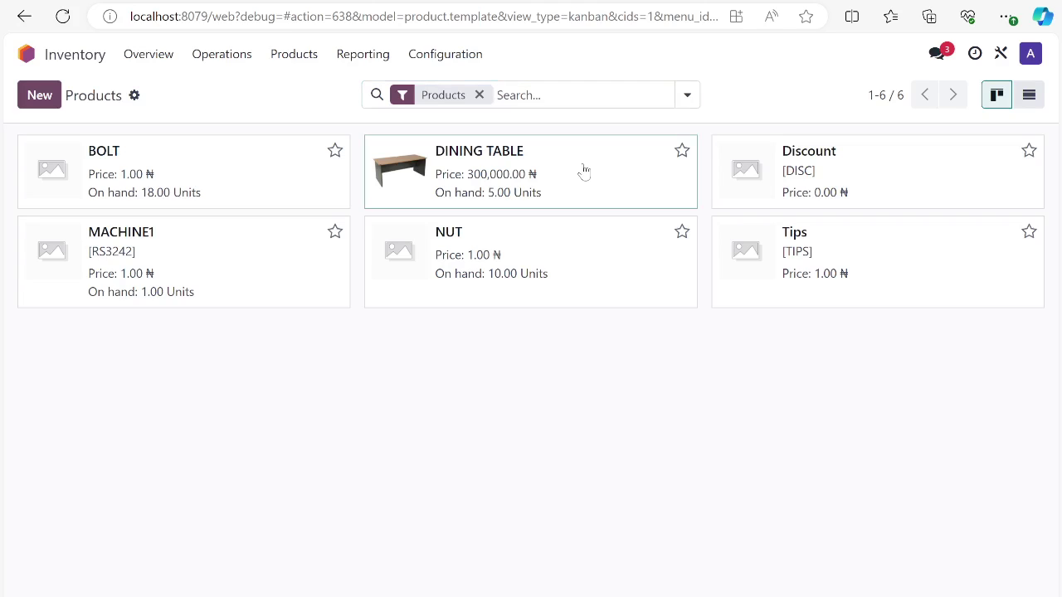
click(584, 171)
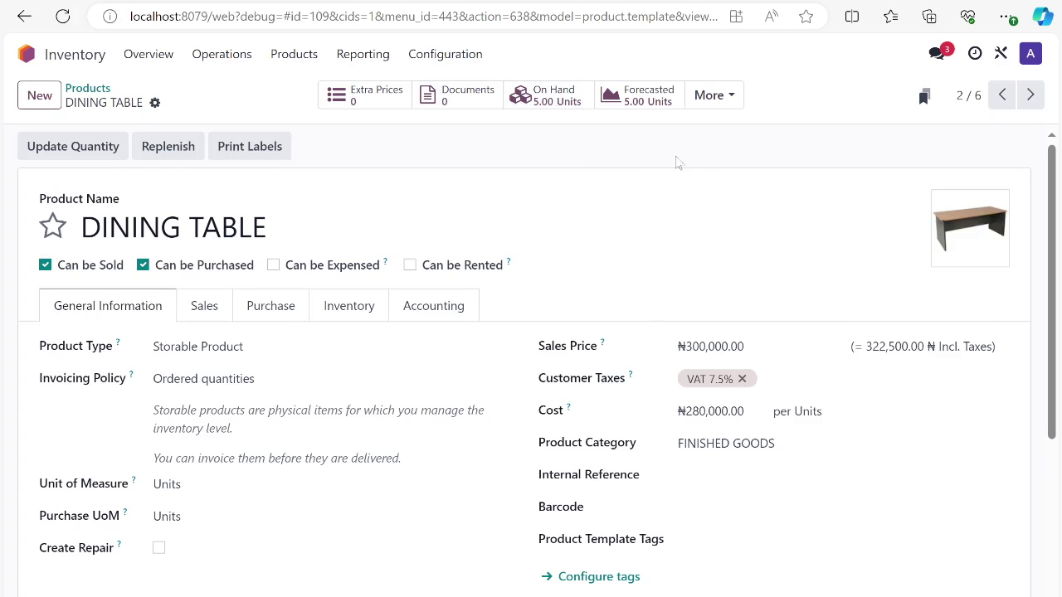
click(713, 95)
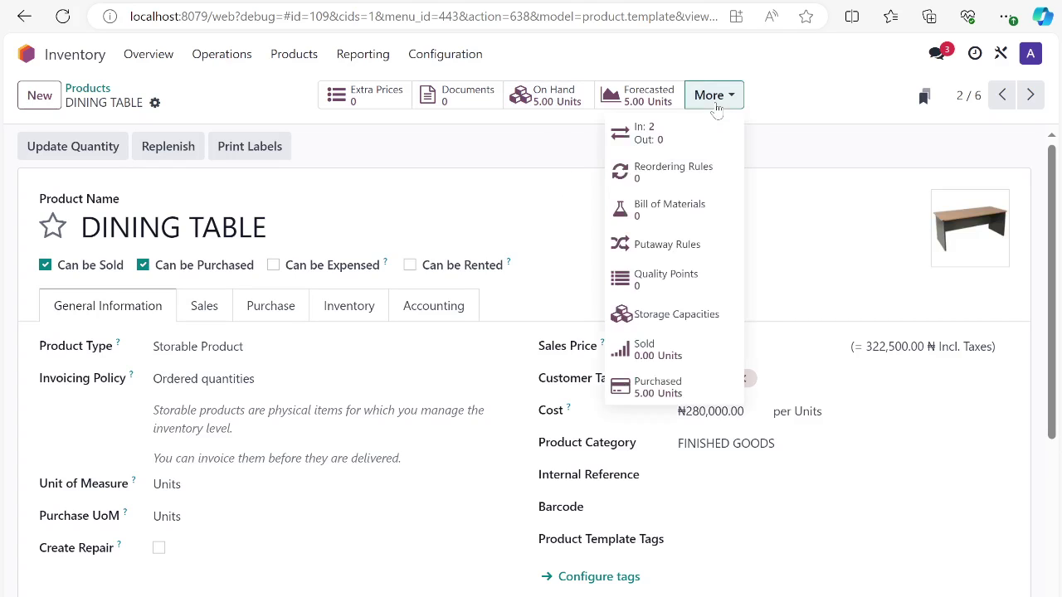
click(649, 138)
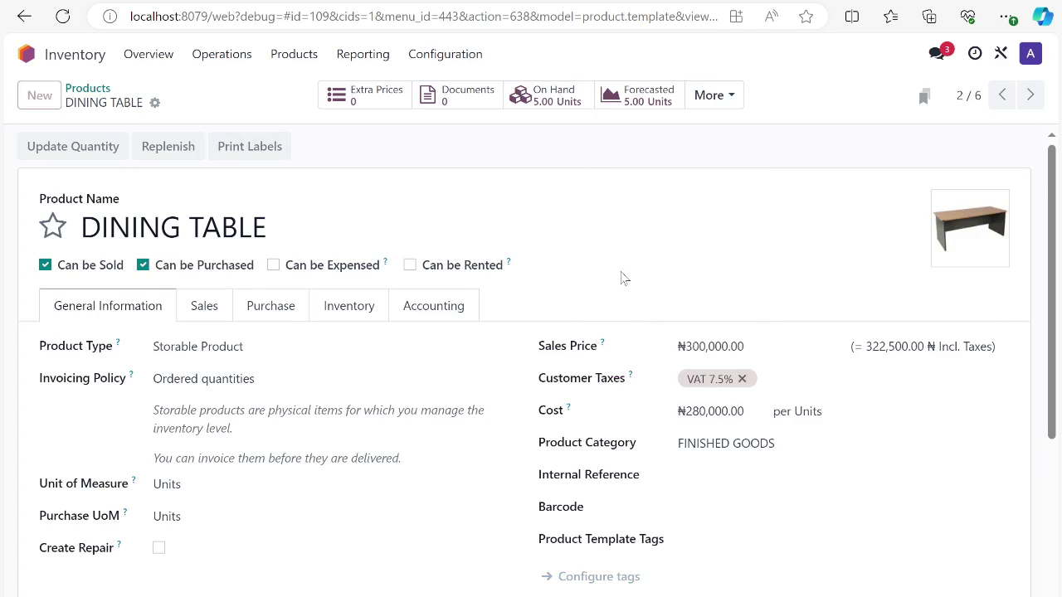